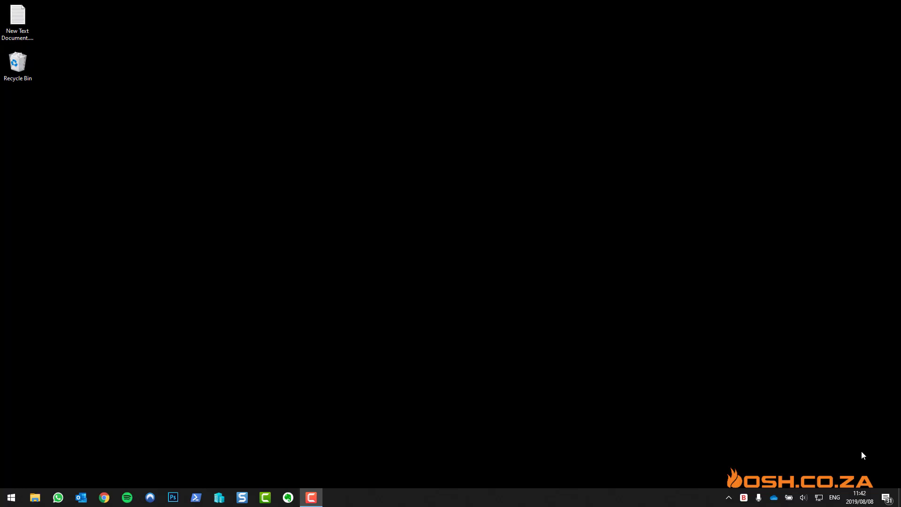
- Launch Hyper-V Manager from Start search and bring up Virtual Switch Manager
key("super")
type("hye")
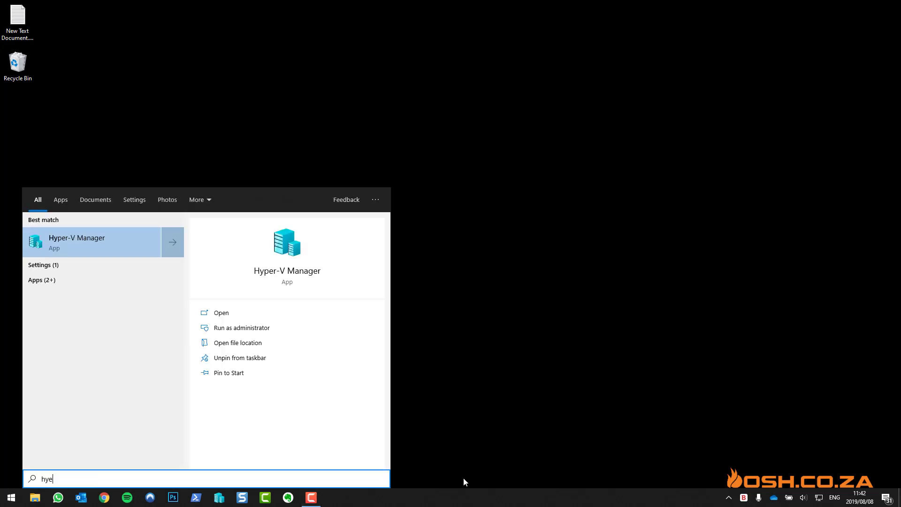
type("pr")
key("BackSpace")
key("BackSpace")
key("BackSpace")
type("per")
key("Return")
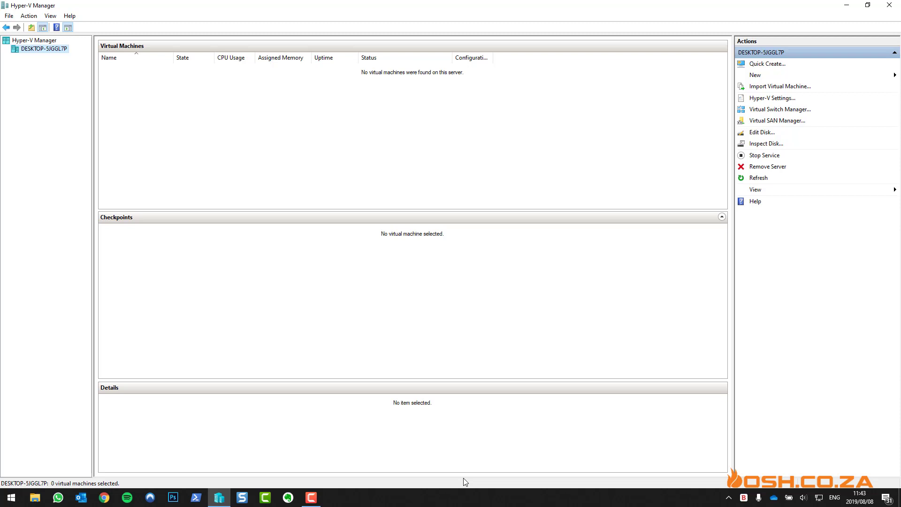
left_click(797, 112)
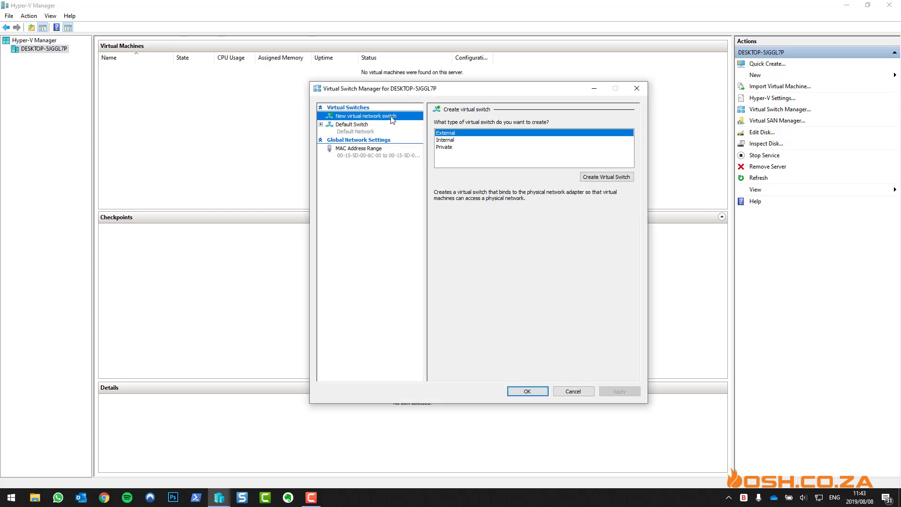
- Create an external switch named 'Untangle WAN', not shared with the management operating system
left_click(365, 124)
left_click(371, 119)
left_click(603, 178)
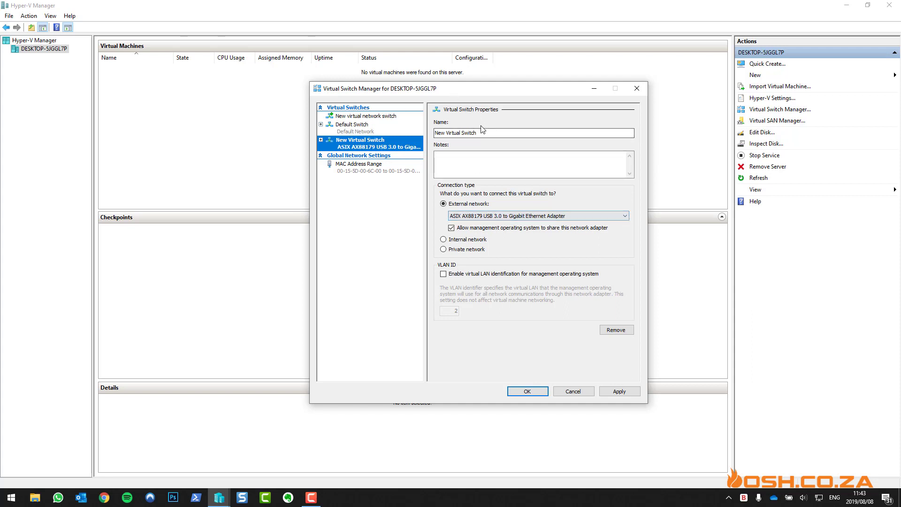
left_click_drag(483, 132, 425, 134)
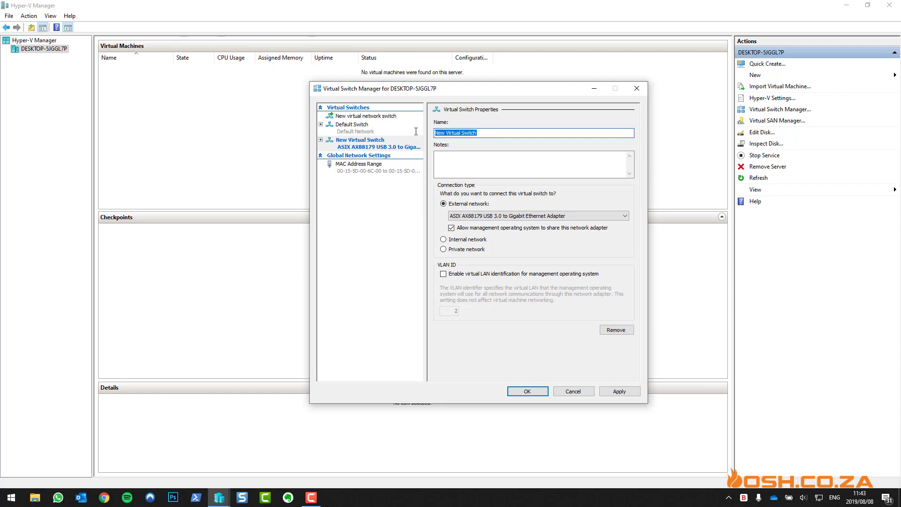
type("Unt")
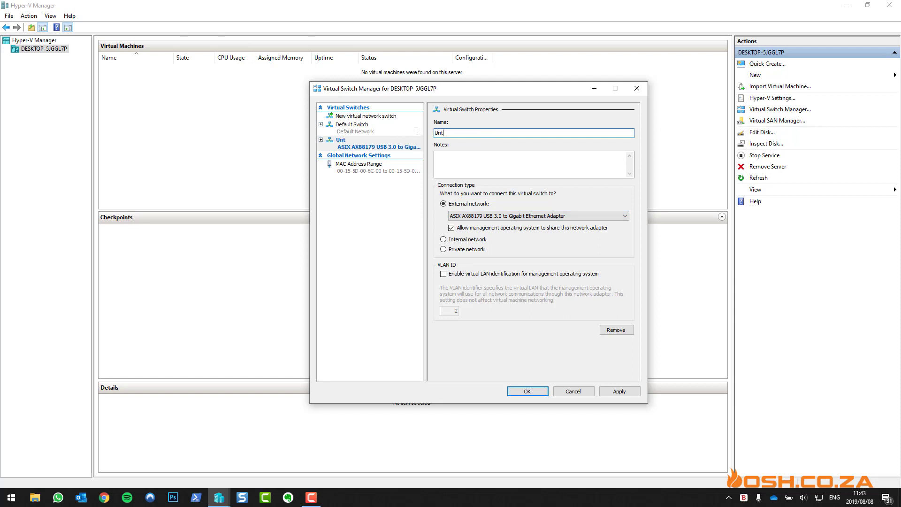
type("angle ")
type("WAN")
left_click(484, 231)
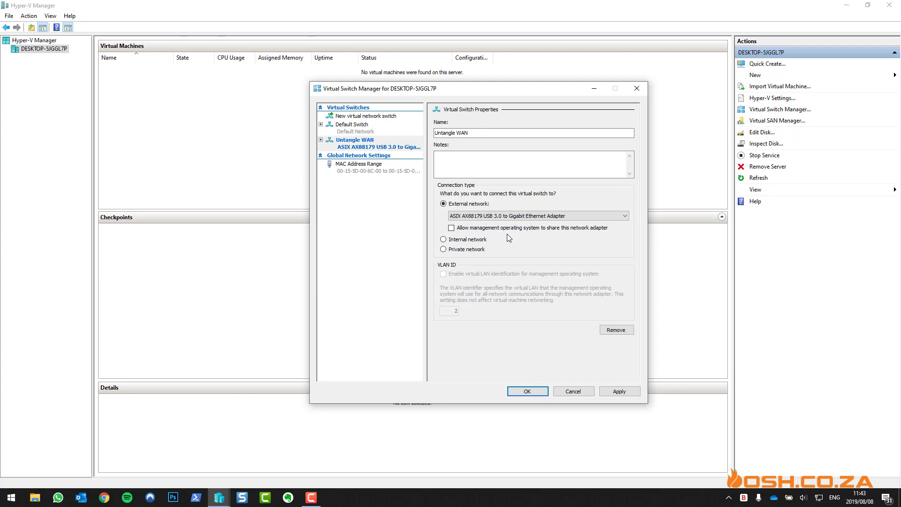
- Create a second external switch 'Untangle LAN' on the Intel Ethernet adapter and apply the networking changes
left_click(401, 117)
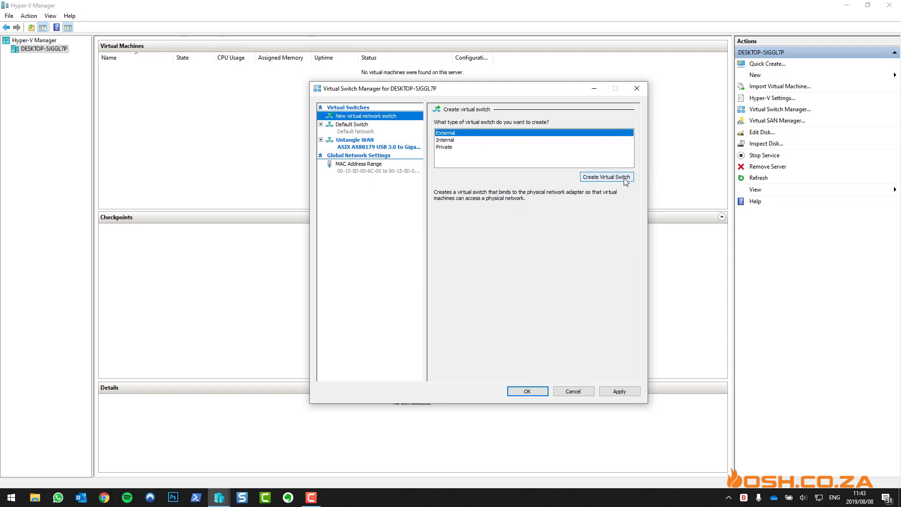
left_click(606, 177)
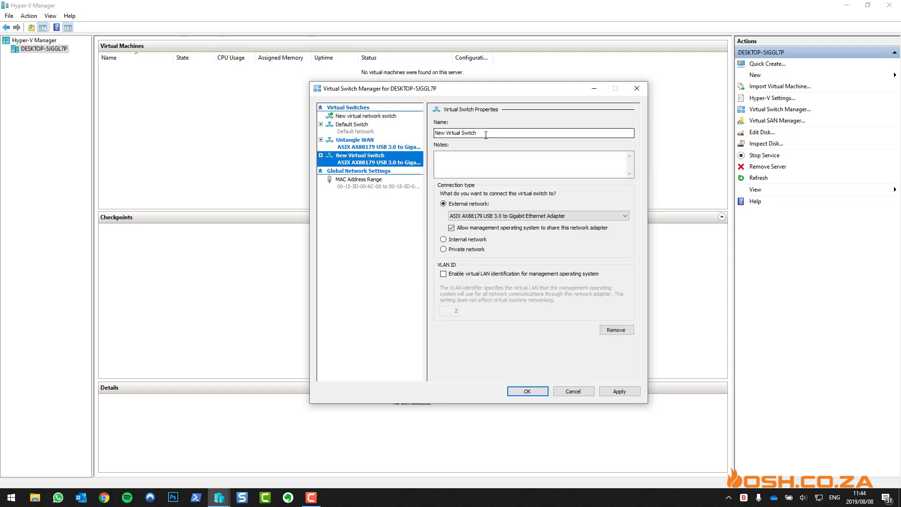
type("Un")
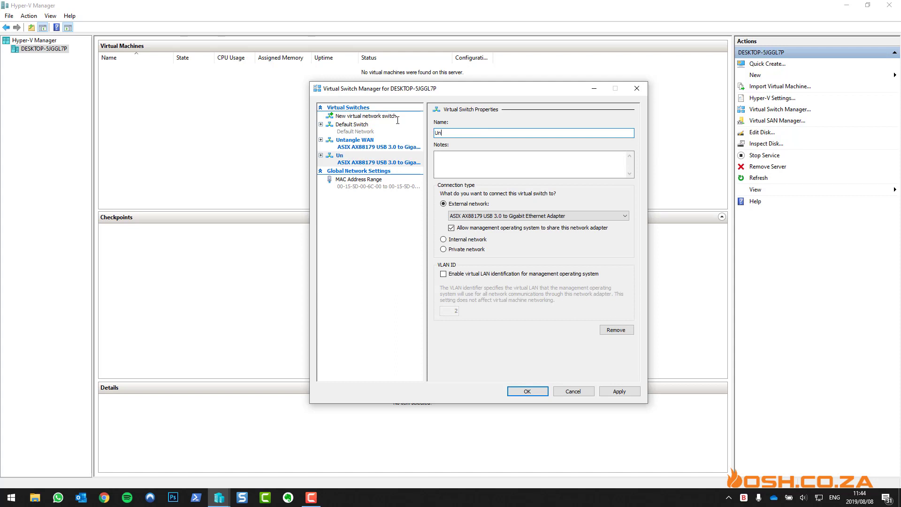
type("tangle L")
type("AN")
left_click(529, 219)
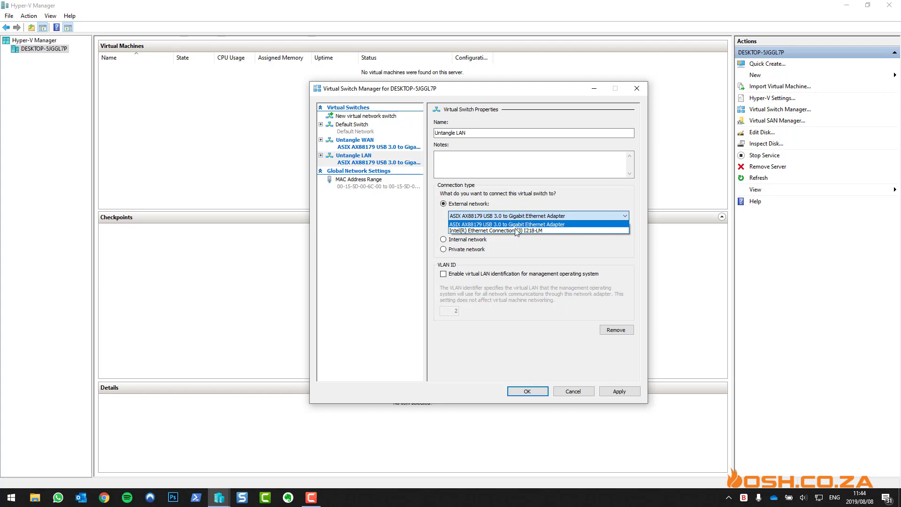
left_click(516, 229)
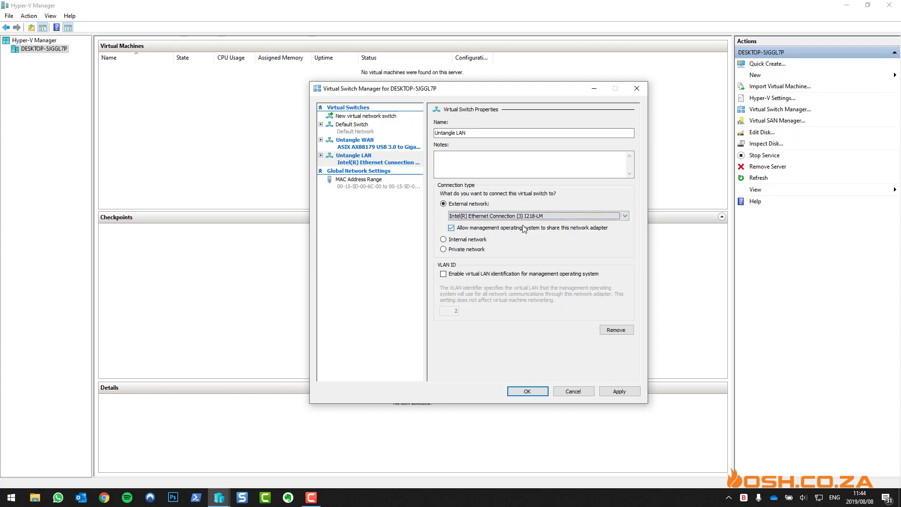
left_click(532, 392)
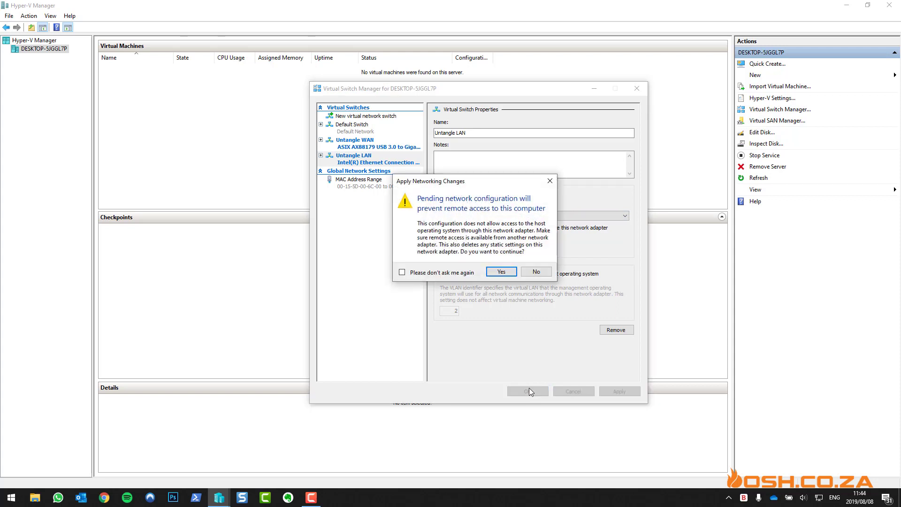
left_click(505, 270)
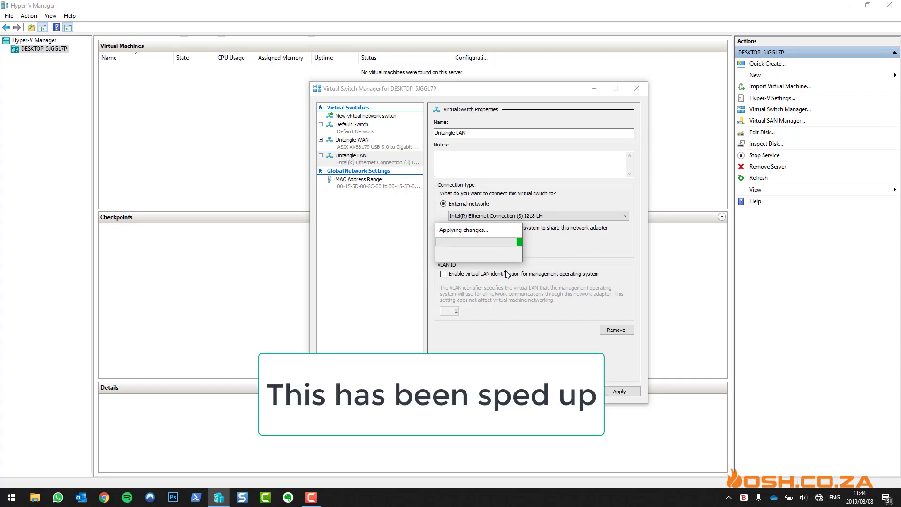
- Review the Untangle LAN and Untangle WAN switches in Virtual Switch Manager, then cancel out
left_click(781, 109)
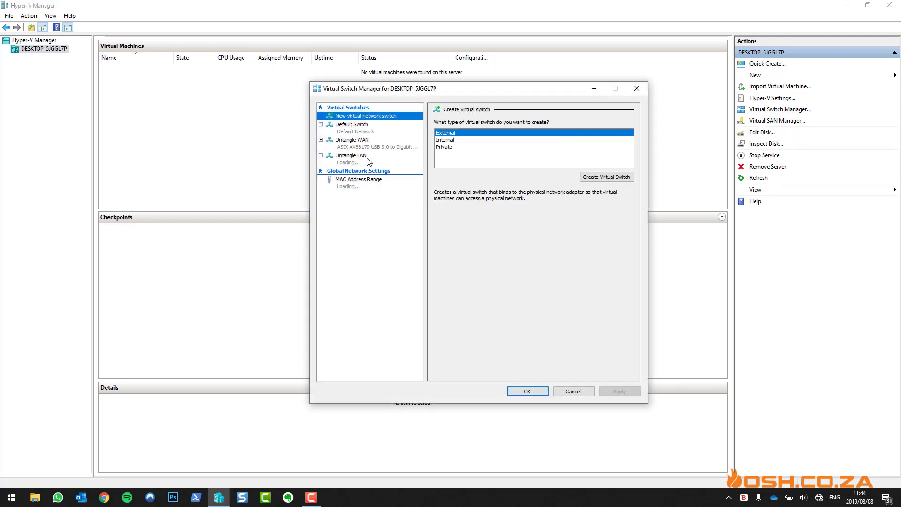
left_click(370, 159)
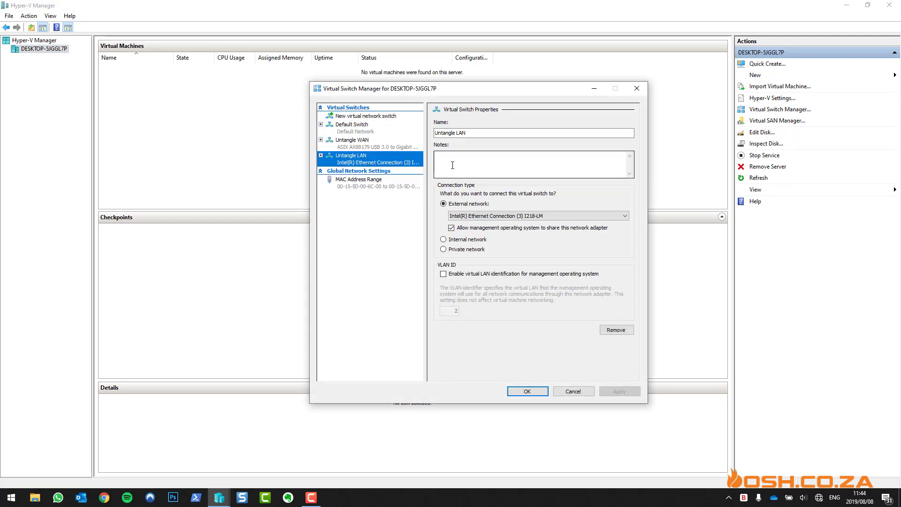
left_click(388, 139)
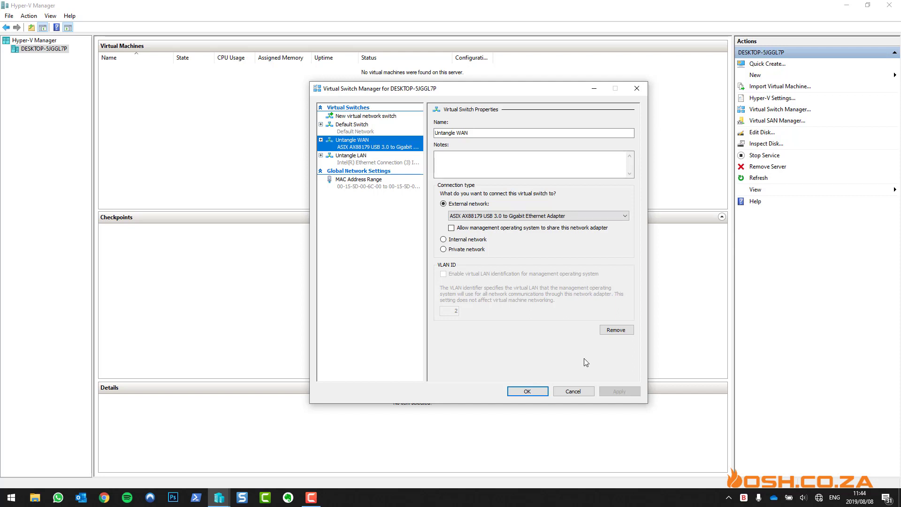
left_click(583, 394)
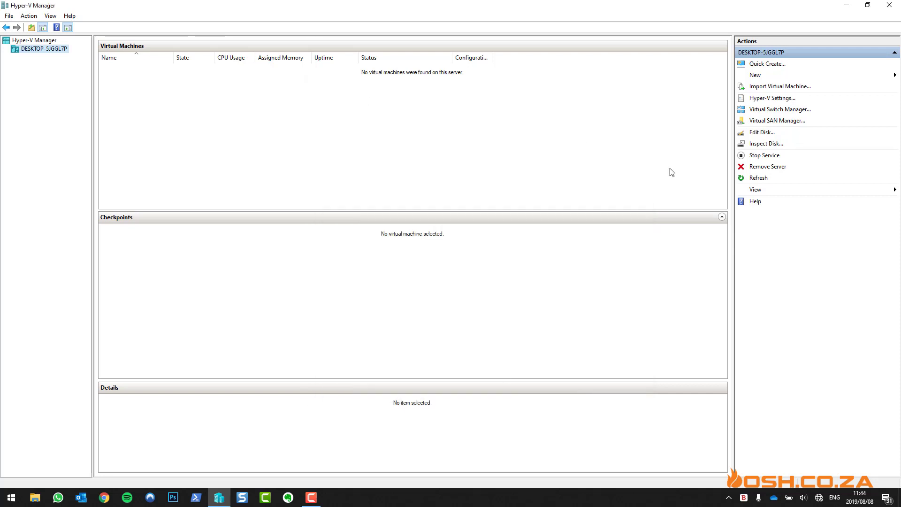
left_click(785, 75)
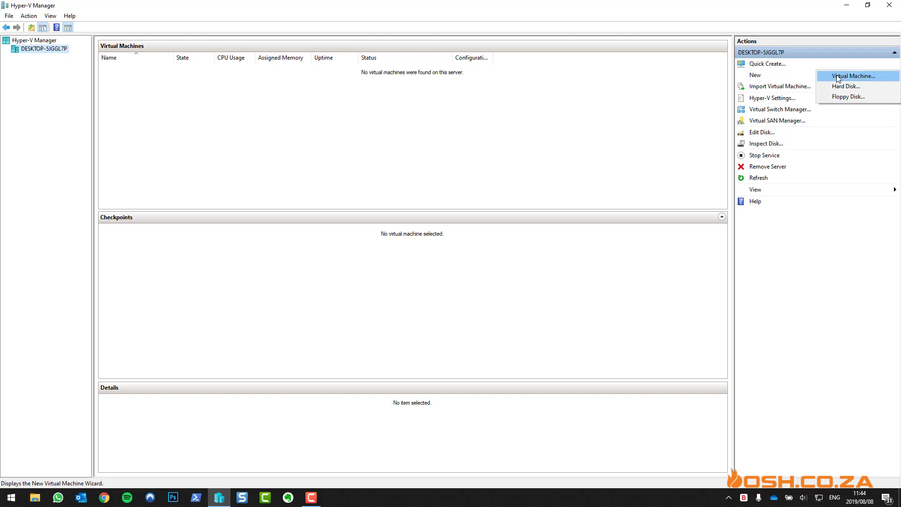
- Start the New Virtual Machine Wizard, name the VM 'Untangle' and keep Generation 1
left_click(838, 80)
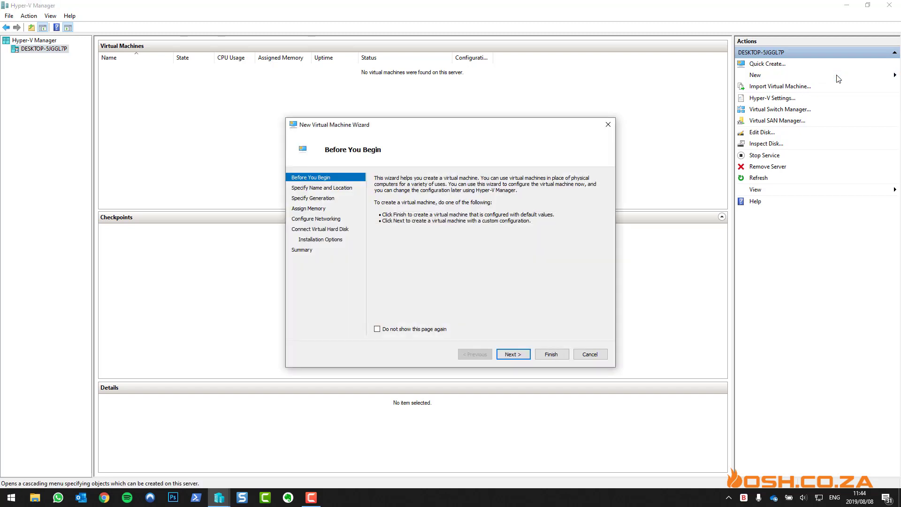
left_click(518, 354)
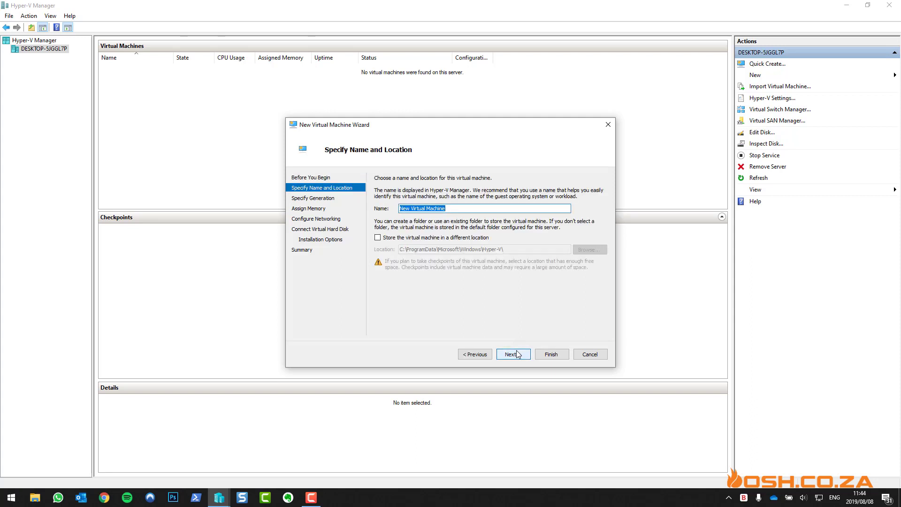
type("Untan")
type("gle")
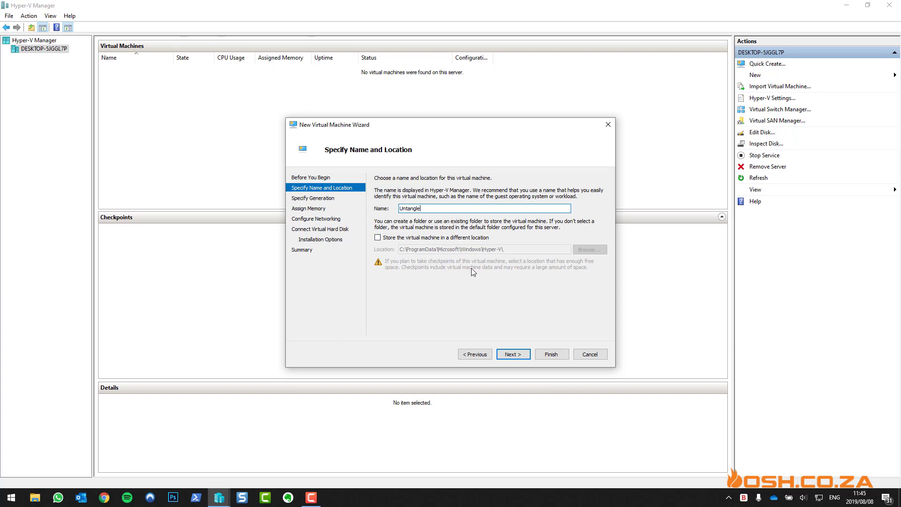
left_click(516, 355)
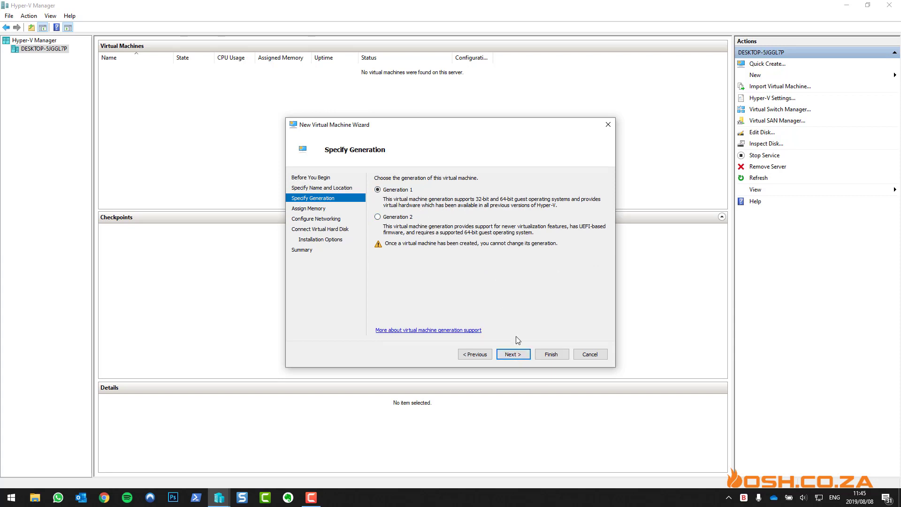
left_click(522, 359)
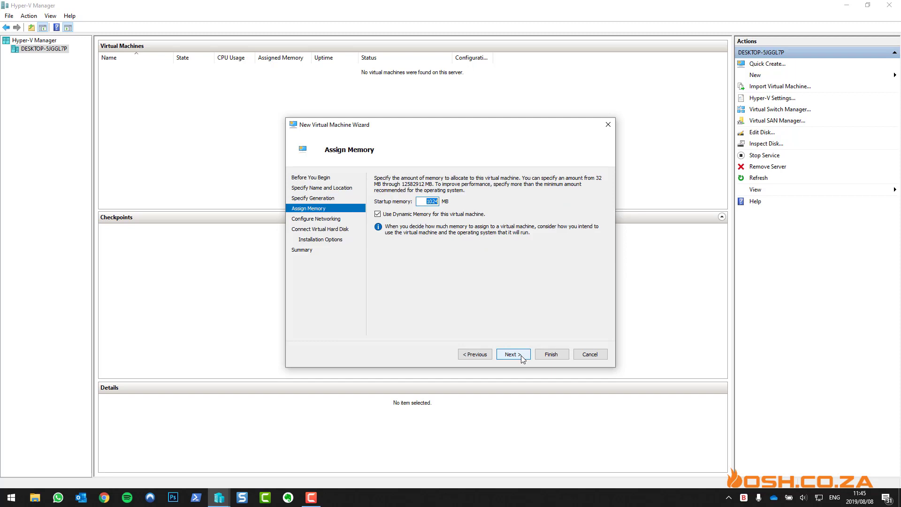
type("2048")
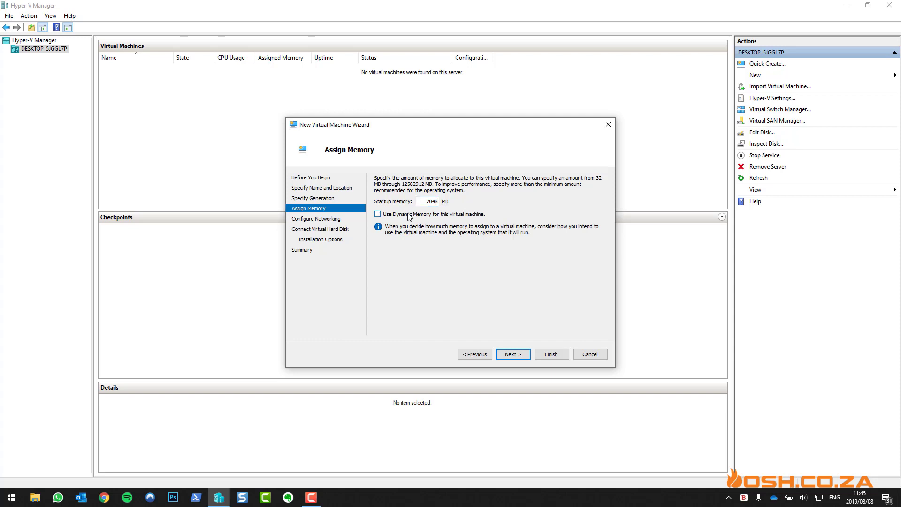
- Connect the VM's network adapter to the Untangle WAN switch
left_click(513, 354)
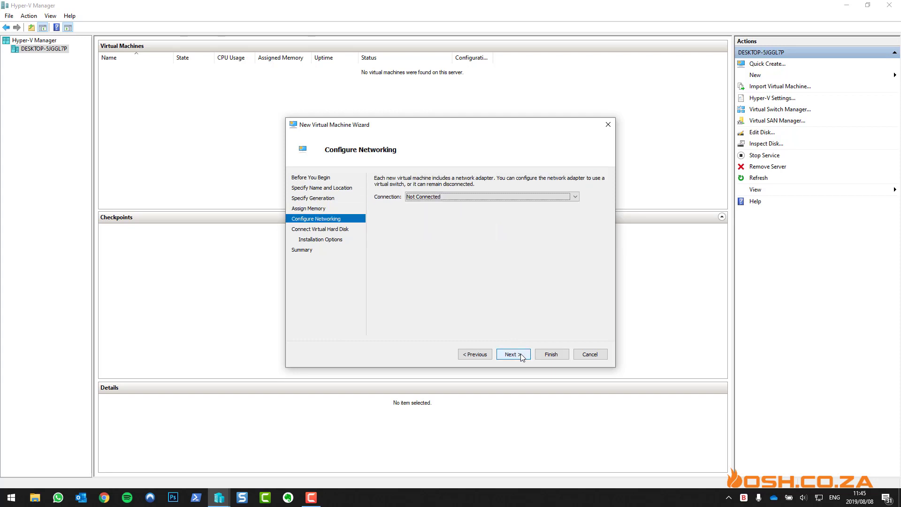
left_click(452, 197)
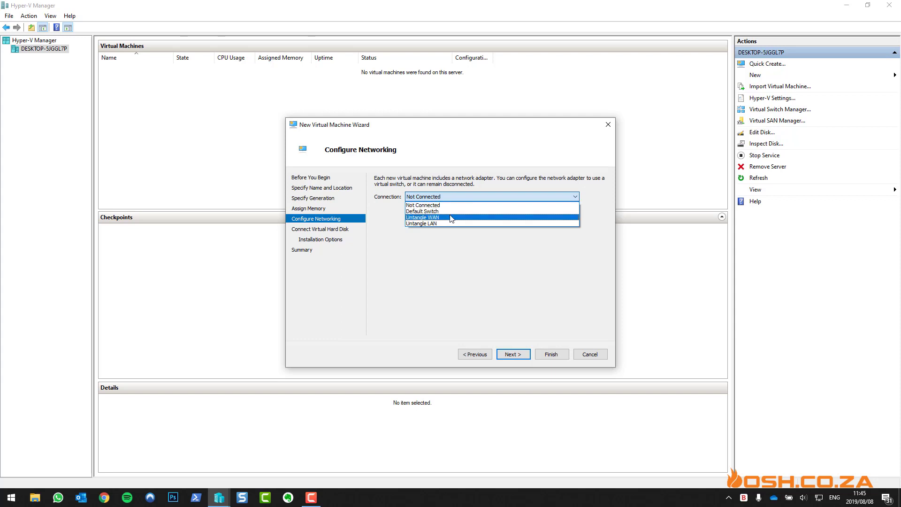
left_click(452, 218)
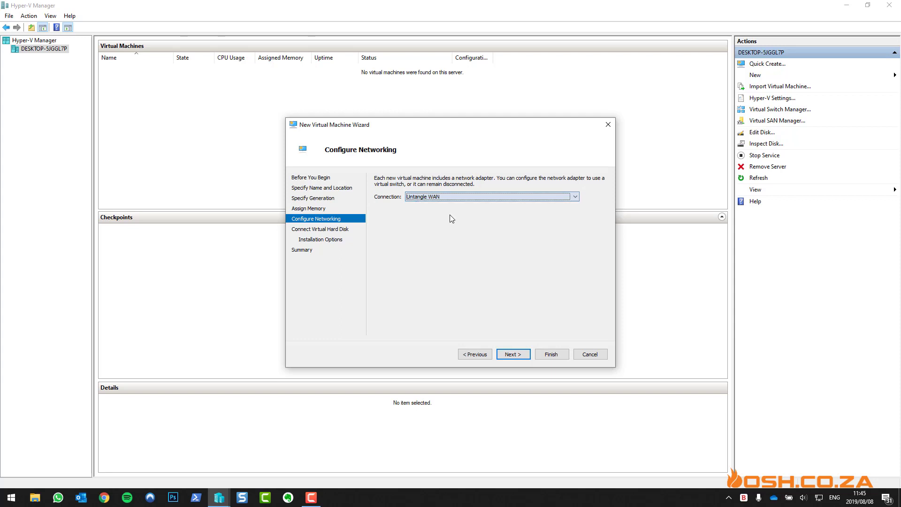
left_click(512, 356)
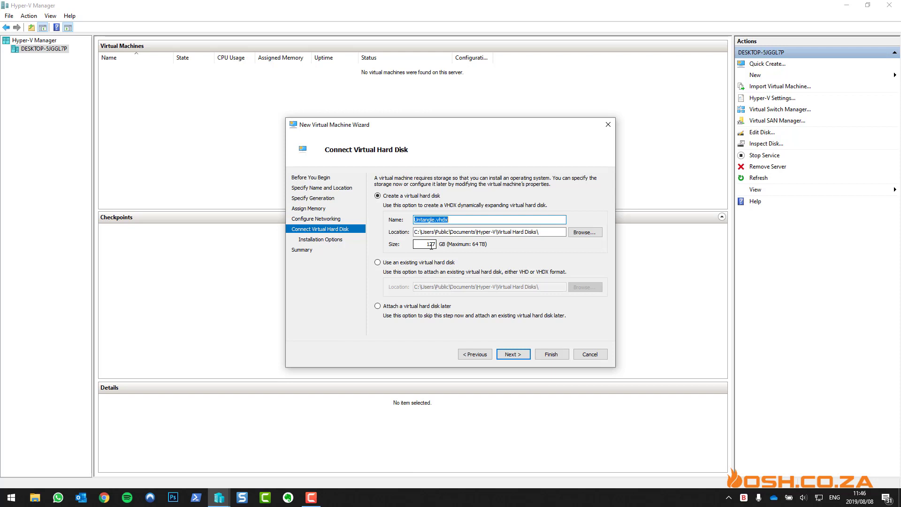
- Accept the default new virtual hard disk and choose installing from a bootable ISO image file
left_click(520, 357)
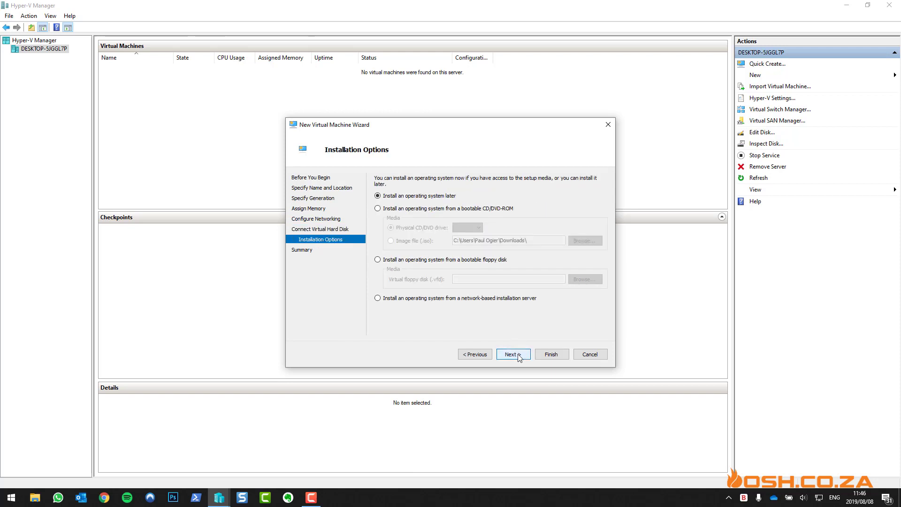
left_click(421, 212)
left_click(413, 241)
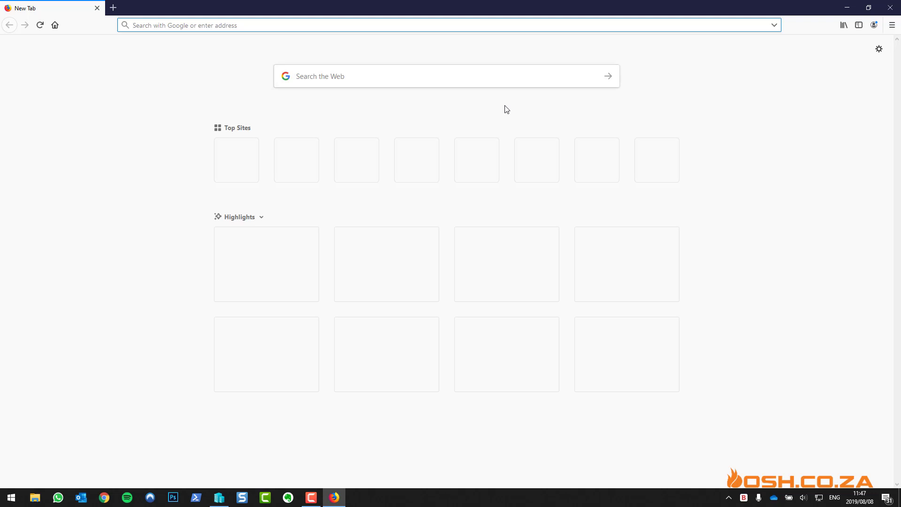
type("untangle.com")
- From untangle.com's Free Download page, skip registration and save untangle_1420_x64.iso to the computer
key("Return")
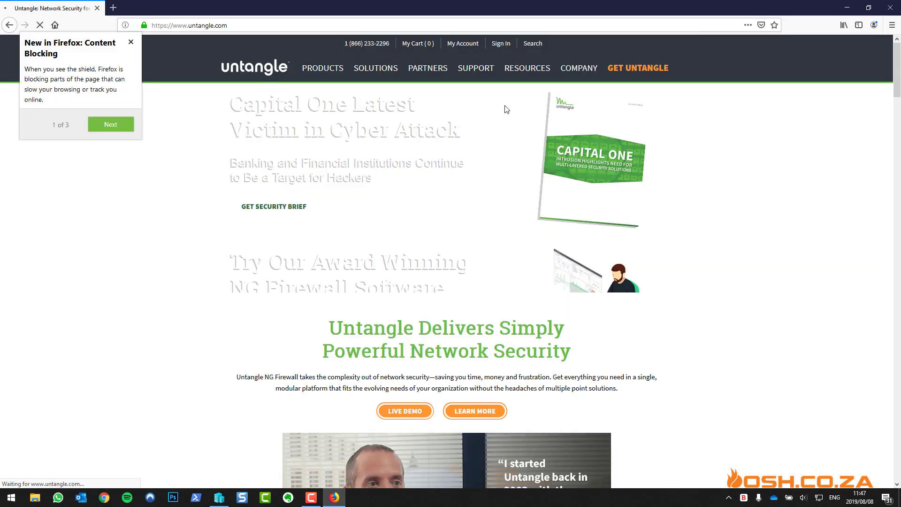
left_click(130, 45)
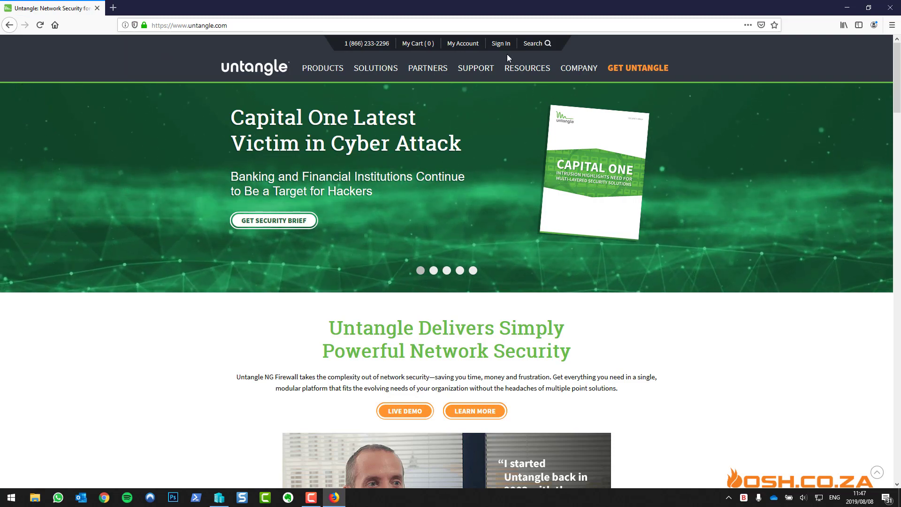
mouse_move(638, 68)
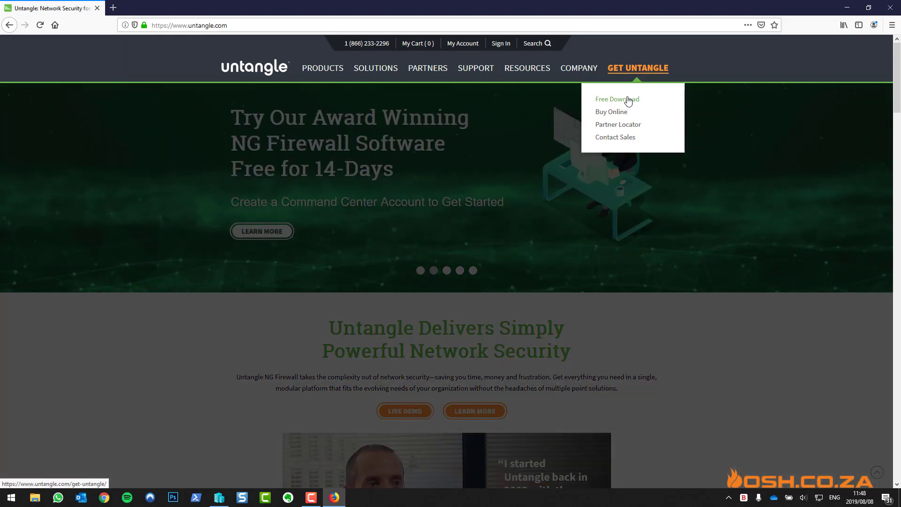
left_click(629, 101)
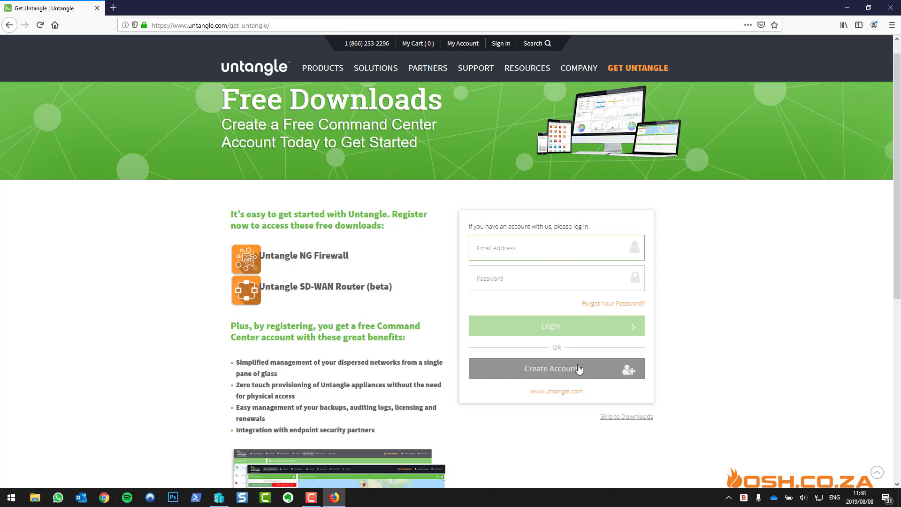
left_click(631, 421)
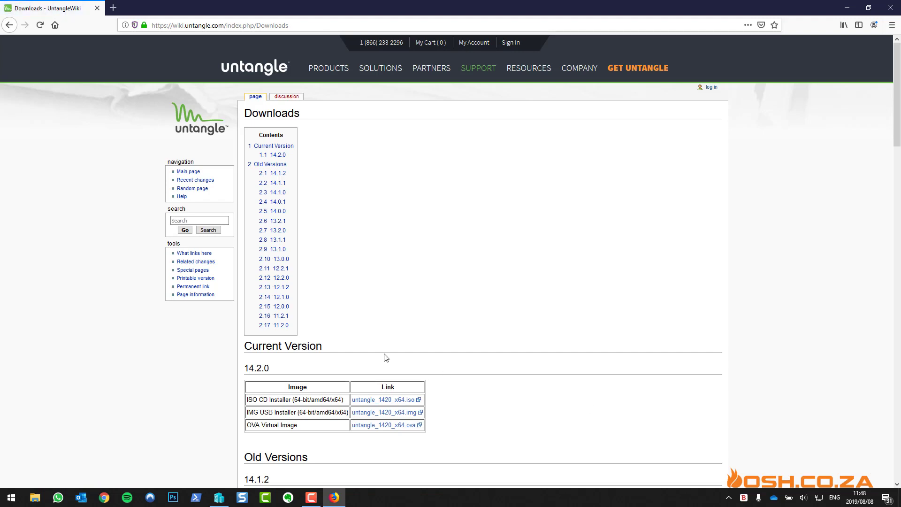
left_click(403, 401)
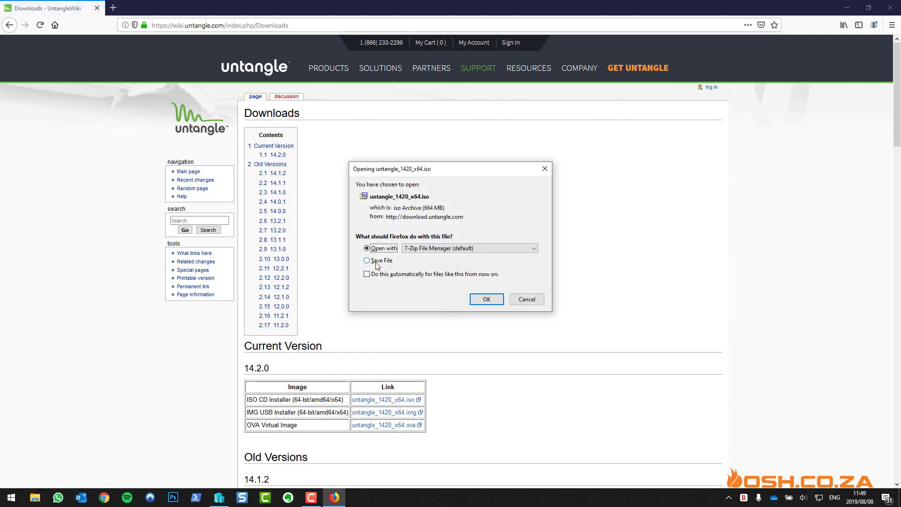
left_click(379, 262)
- Select Downloads\untangle_1420_x64.iso as the install image and finish creating the Untangle VM
left_click(487, 300)
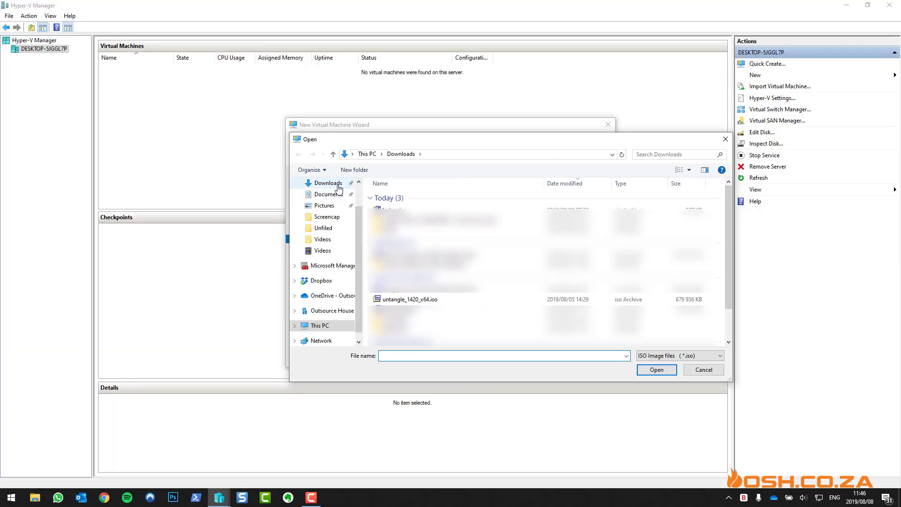
left_click(310, 184)
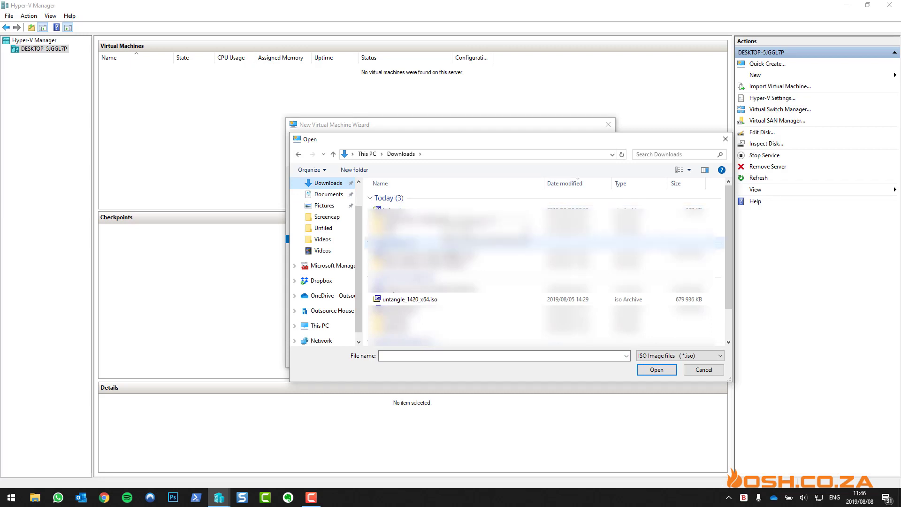
left_click(441, 302)
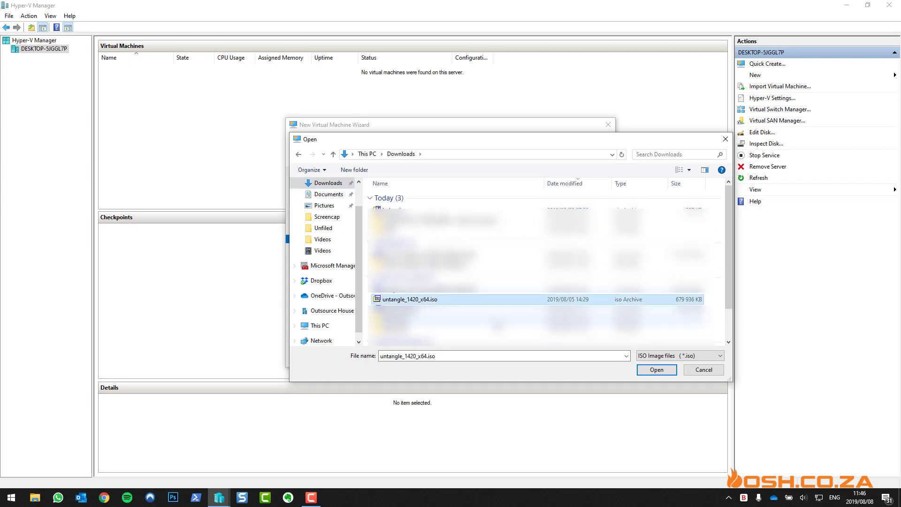
left_click(656, 371)
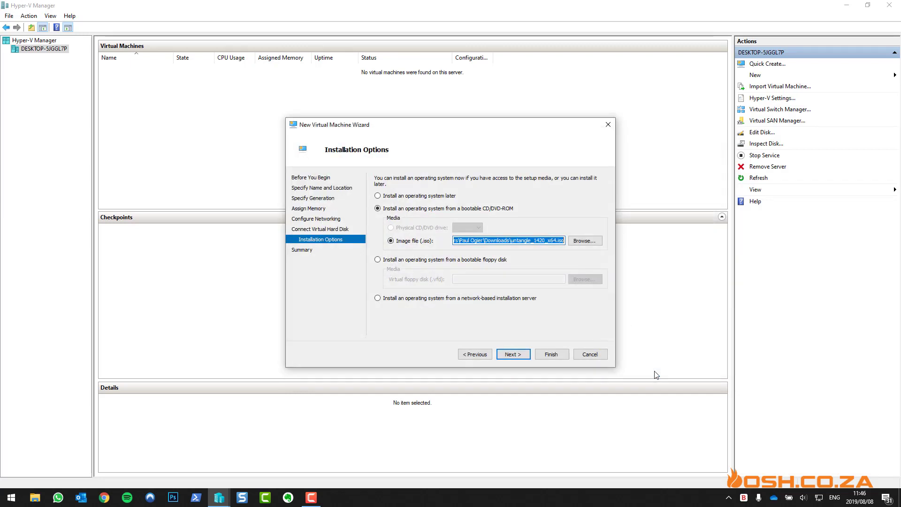
left_click(518, 356)
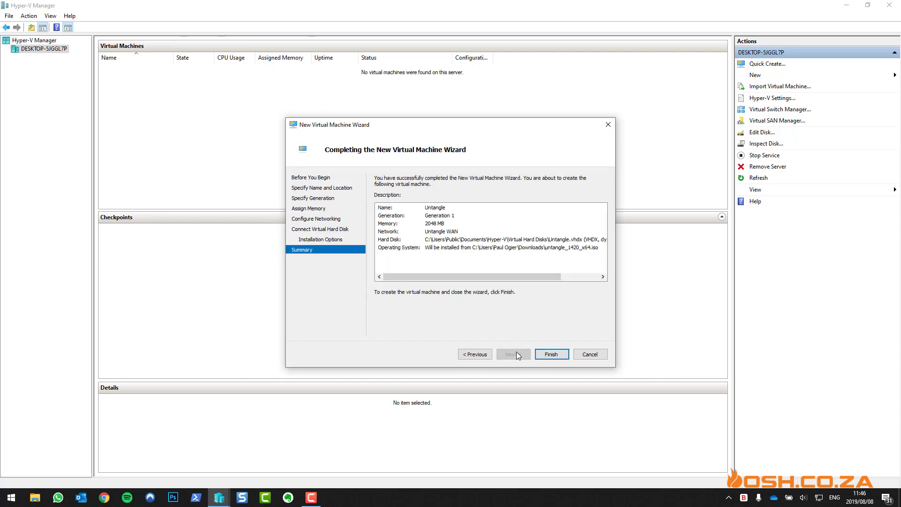
left_click(559, 356)
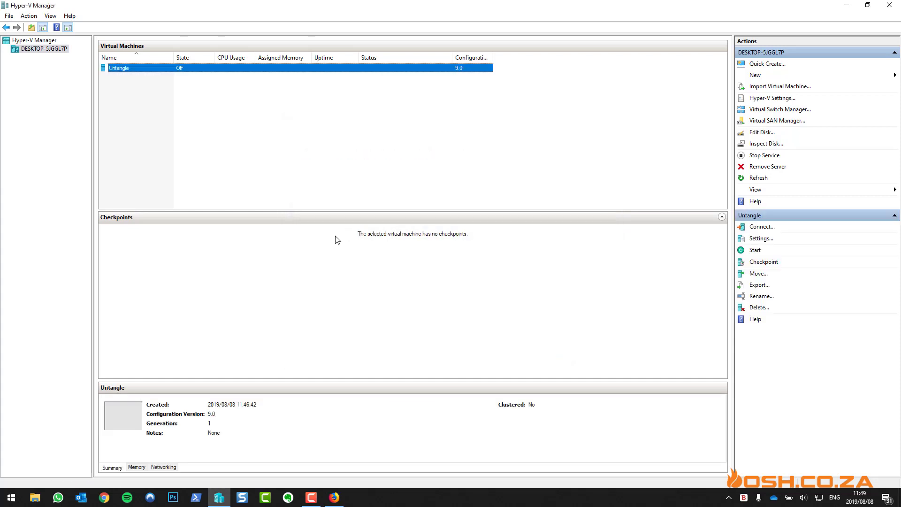
- In the Untangle VM settings, keep dynamic memory off and set 2 virtual processors
right_click(144, 73)
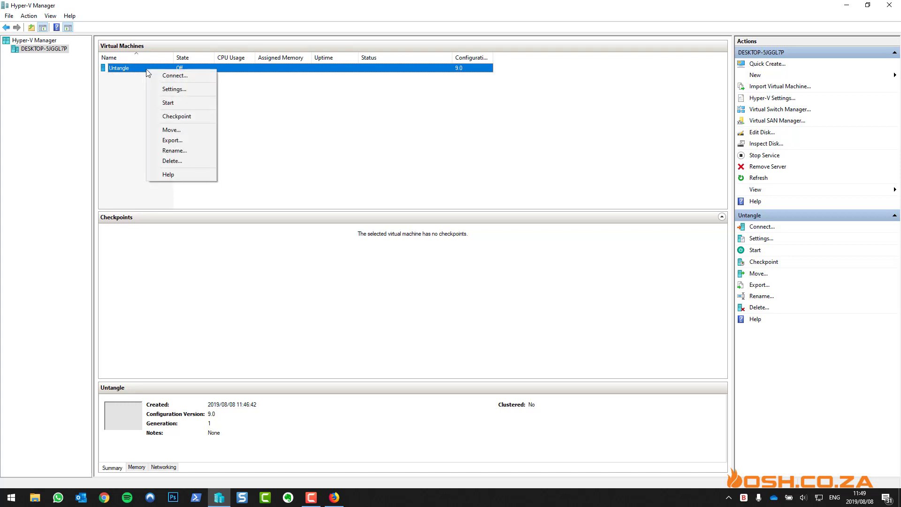
left_click(179, 89)
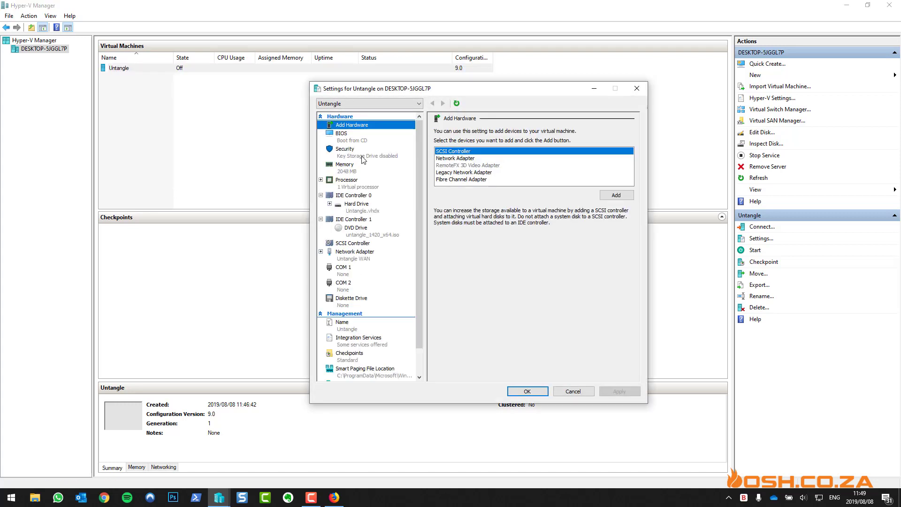
left_click(352, 173)
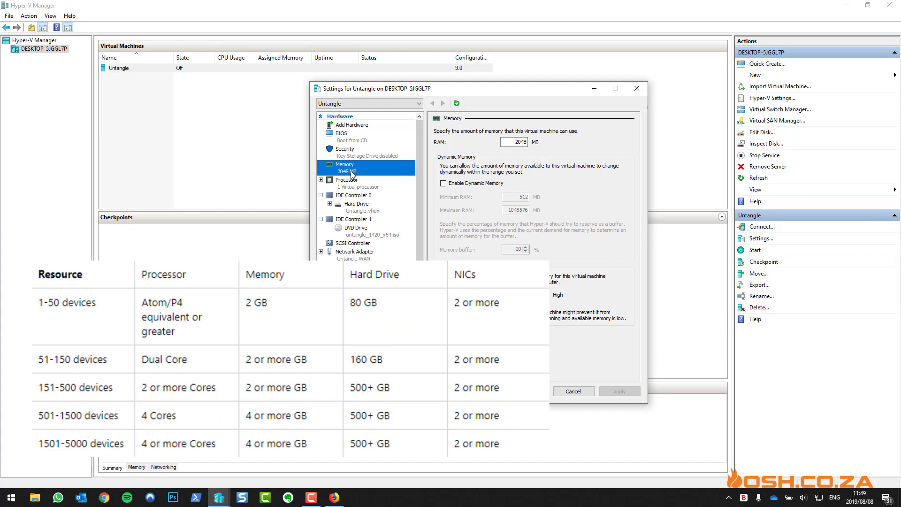
left_click(480, 184)
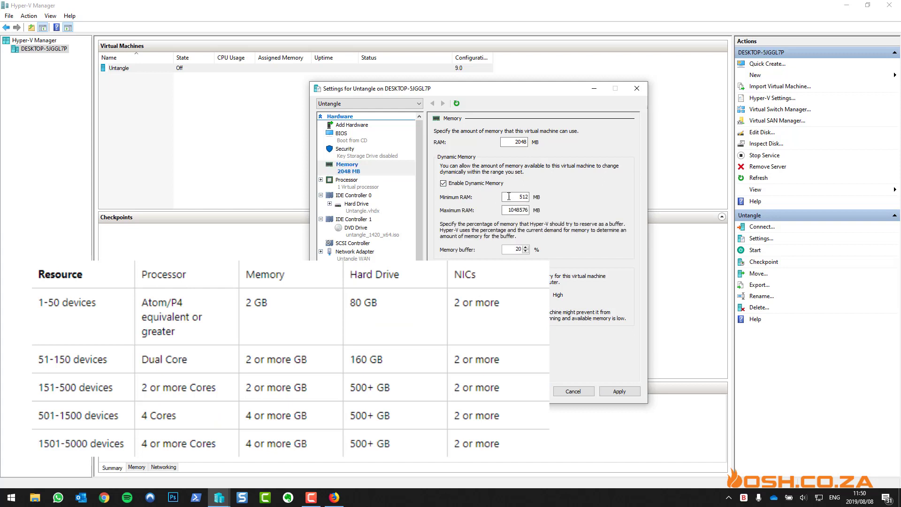
double_click(520, 210)
left_click(494, 184)
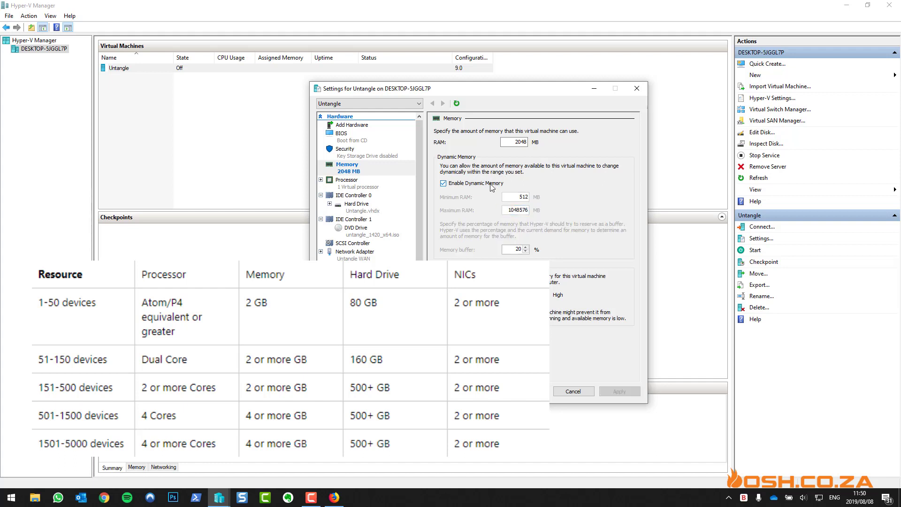
left_click(363, 187)
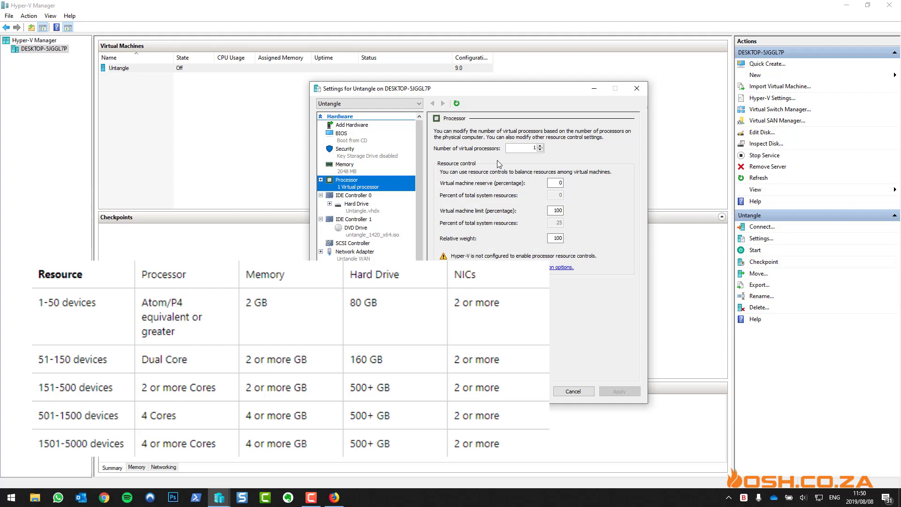
left_click(540, 145)
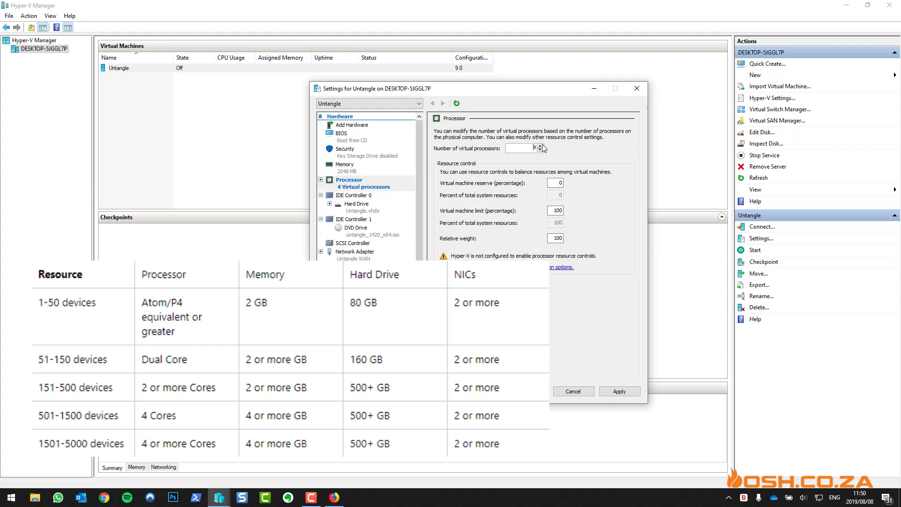
left_click(540, 150)
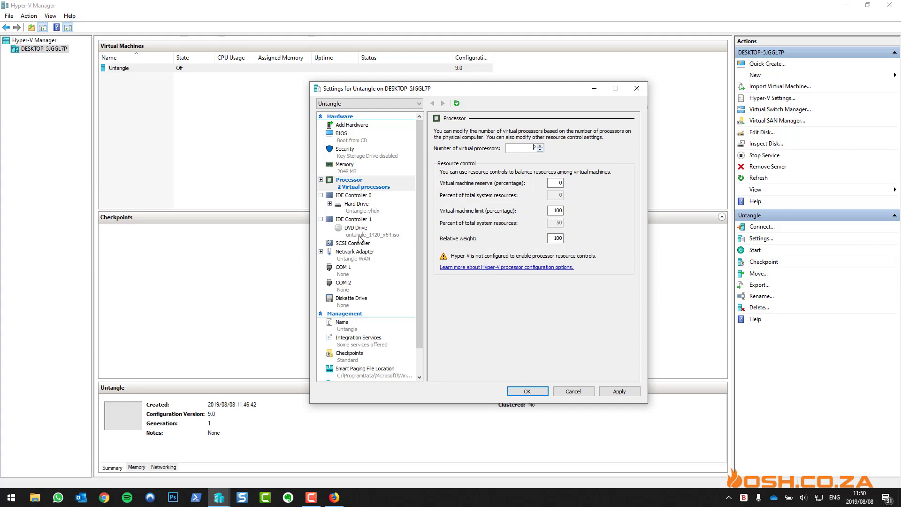
- Add a second network adapter connected to the Untangle LAN switch and save the settings
left_click(363, 256)
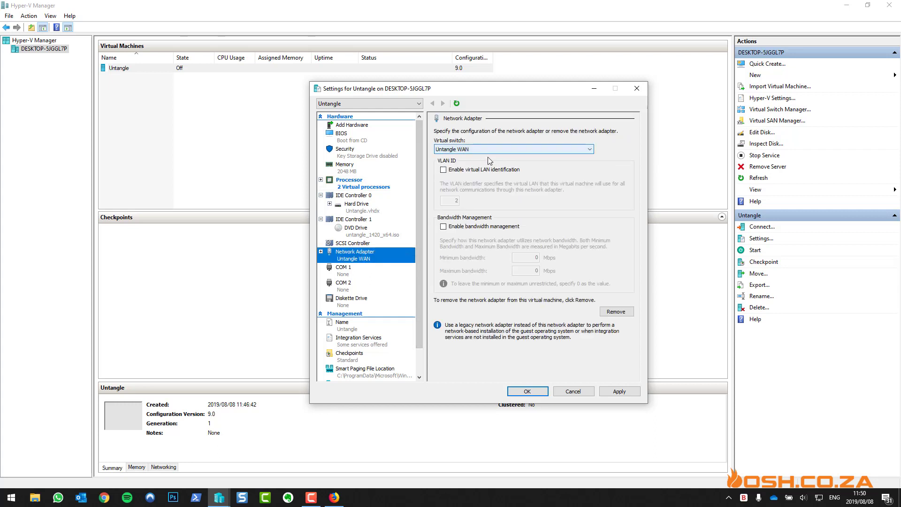
left_click(368, 126)
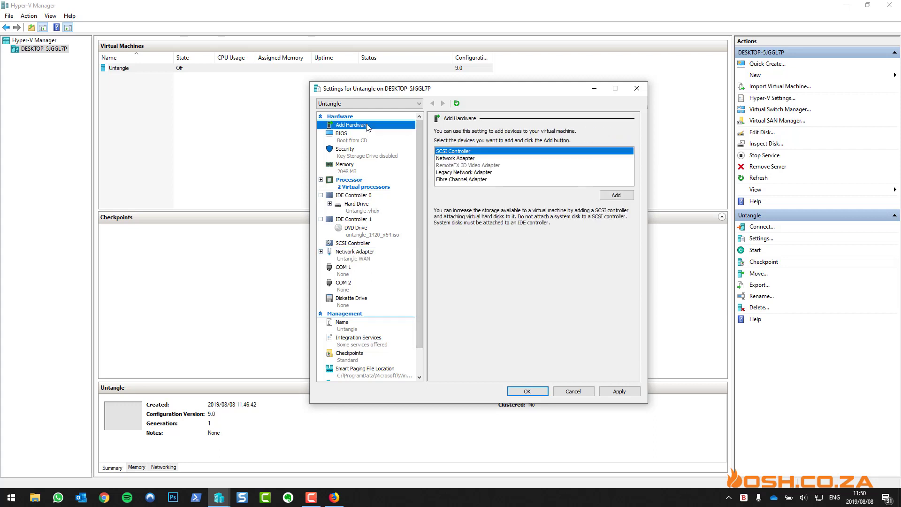
left_click(465, 158)
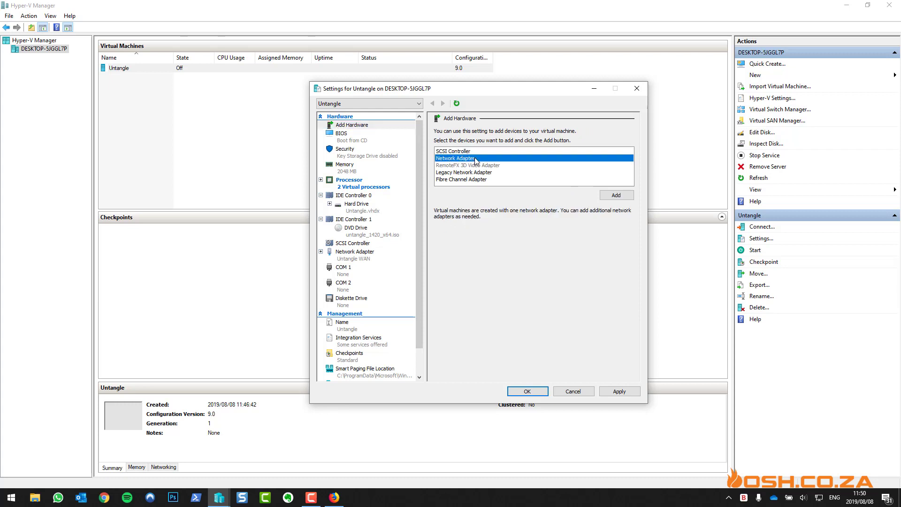
left_click(621, 195)
left_click(511, 148)
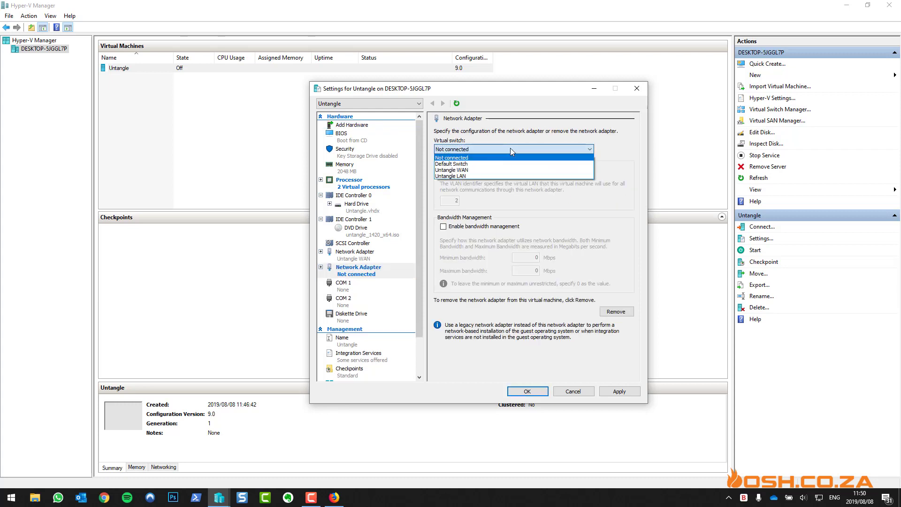
left_click(461, 176)
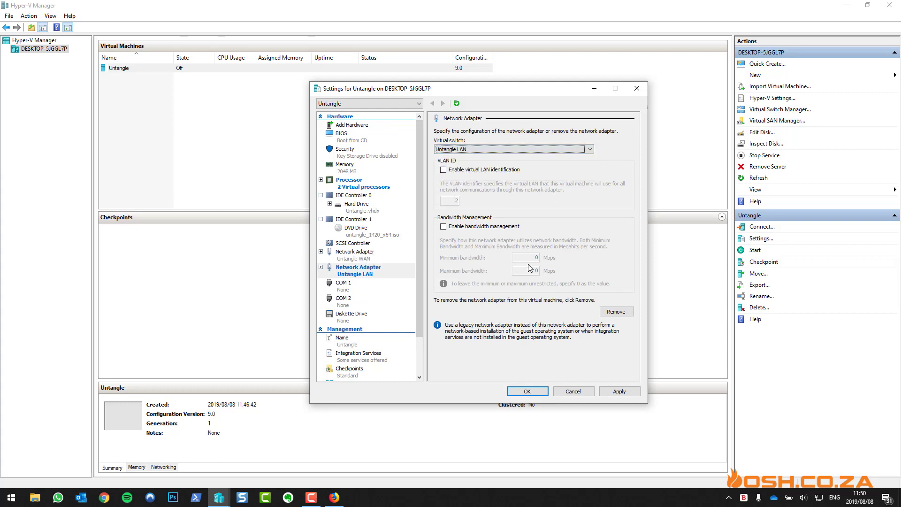
left_click(529, 391)
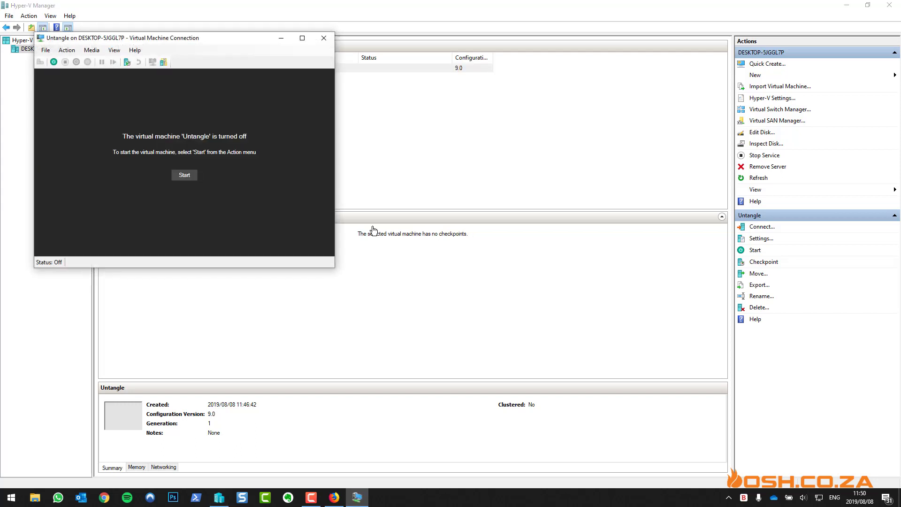
- Start the Untangle VM, boot the graphical installer with English language and South Africa location
left_click(187, 175)
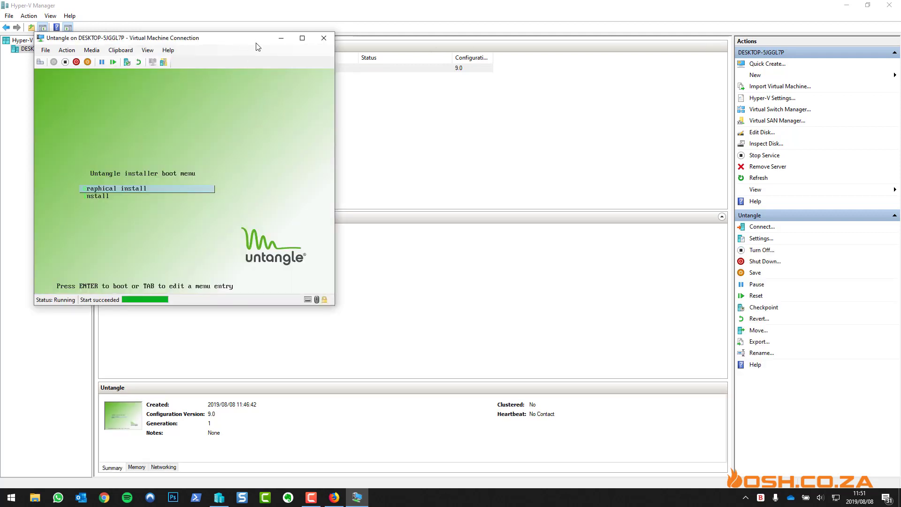
left_click_drag(239, 42, 470, 89)
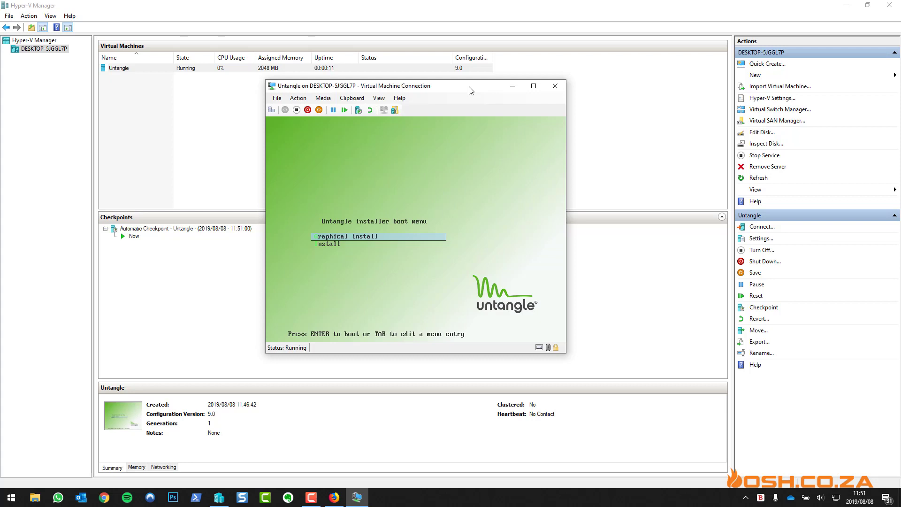
key("Return")
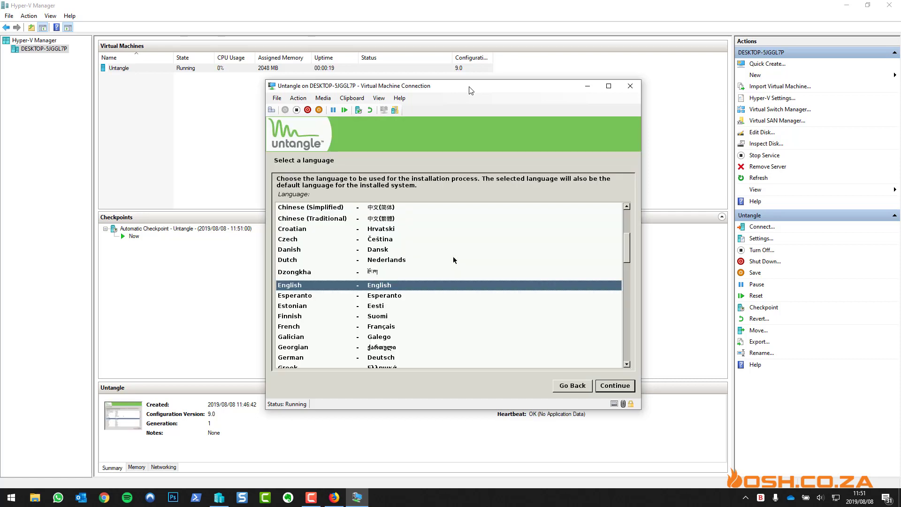
key("Return")
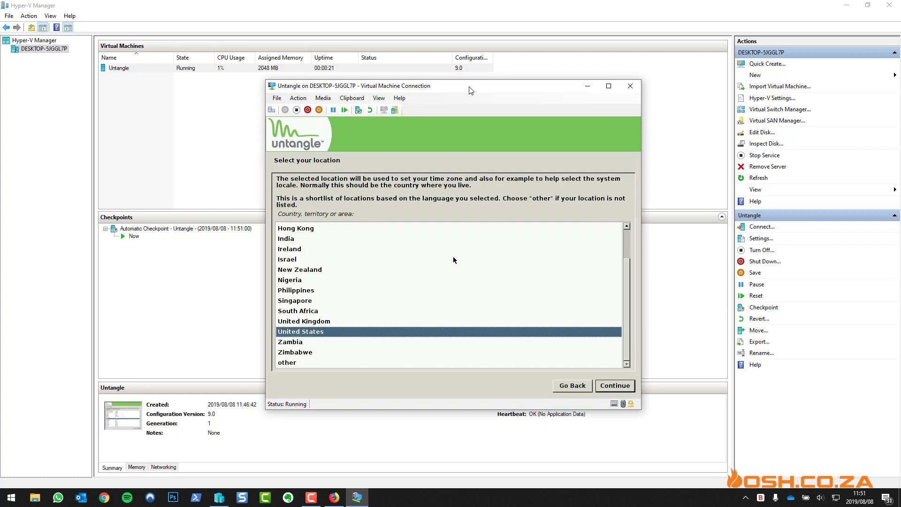
key("Up")
key("Up")
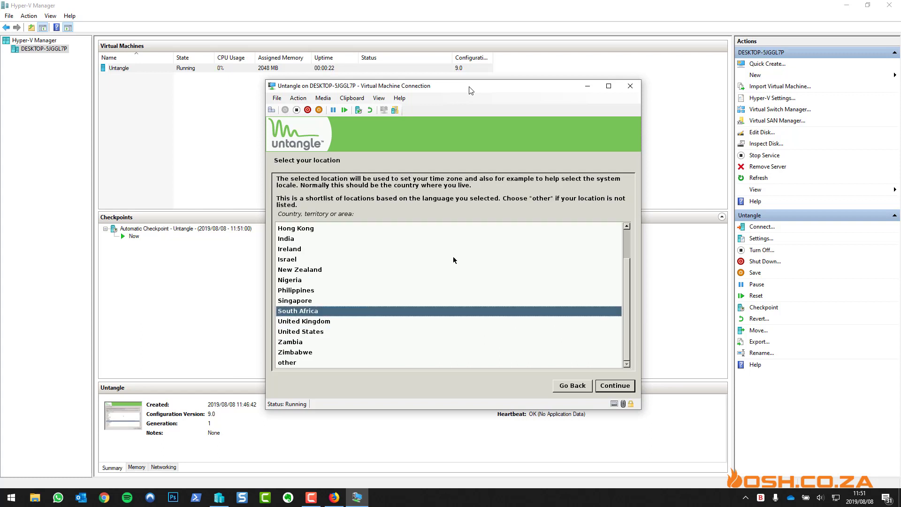
key("Return")
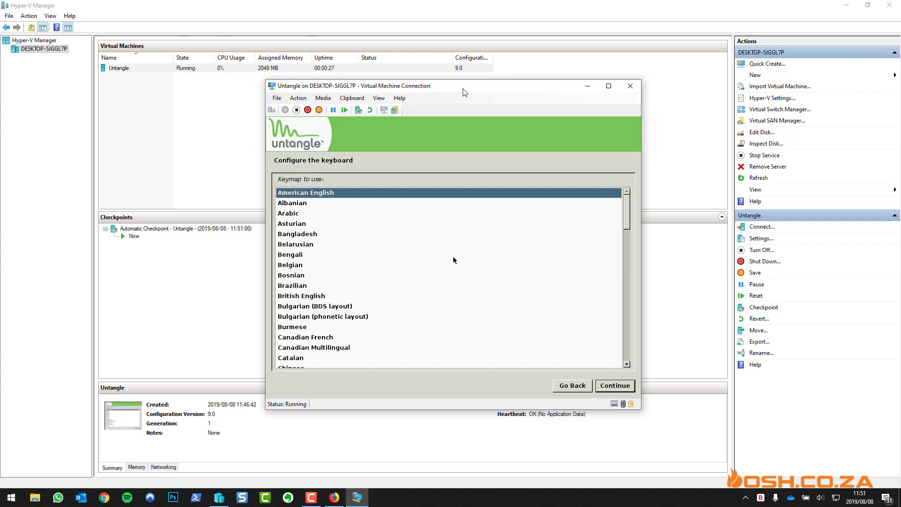
- Select the American English keymap and continue the installer
left_click(318, 301)
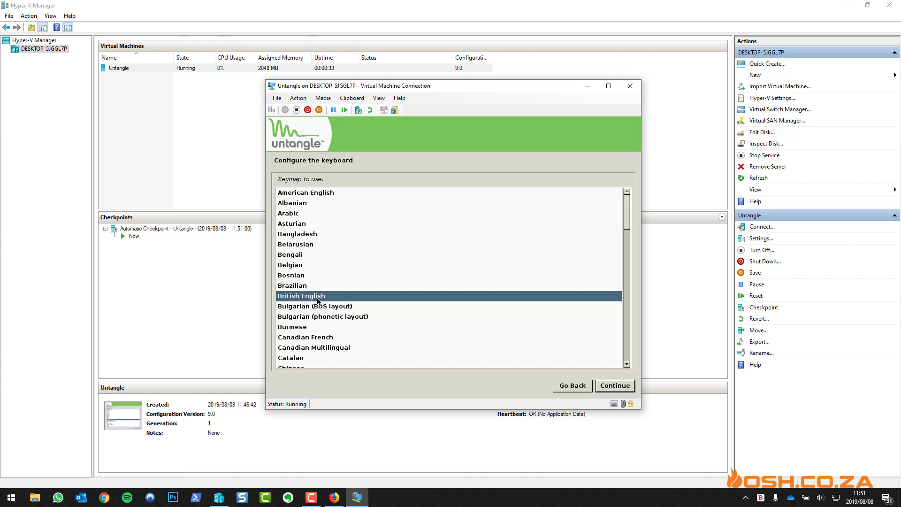
left_click(317, 196)
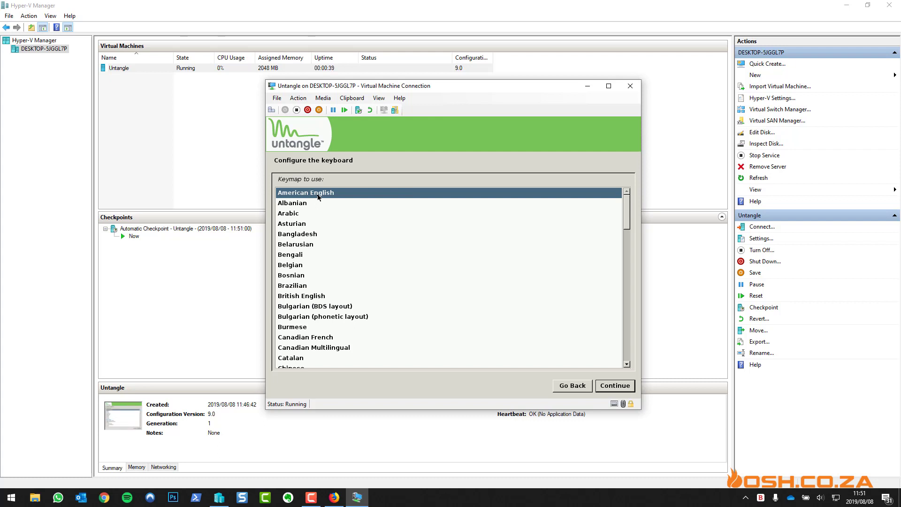
left_click(607, 388)
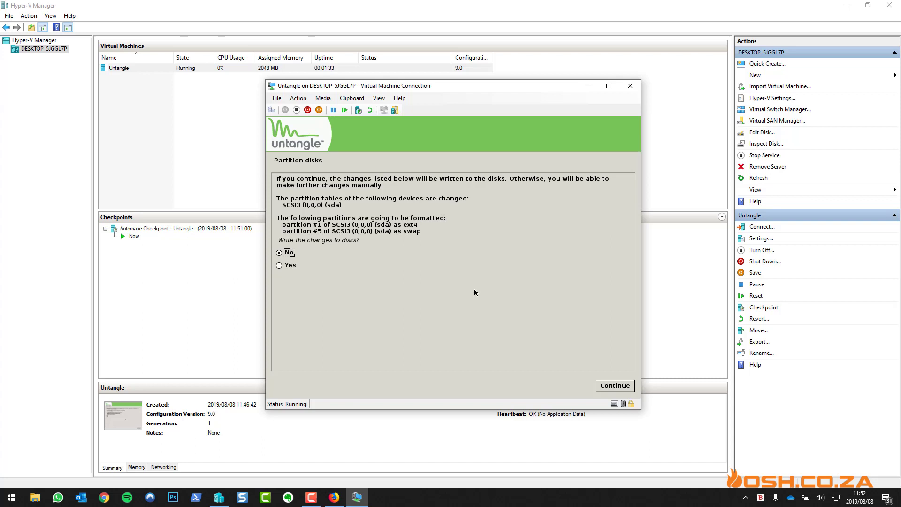
- Write the partition changes to disk and finish the installation so Untangle boots to its setup page
left_click(280, 266)
left_click(620, 388)
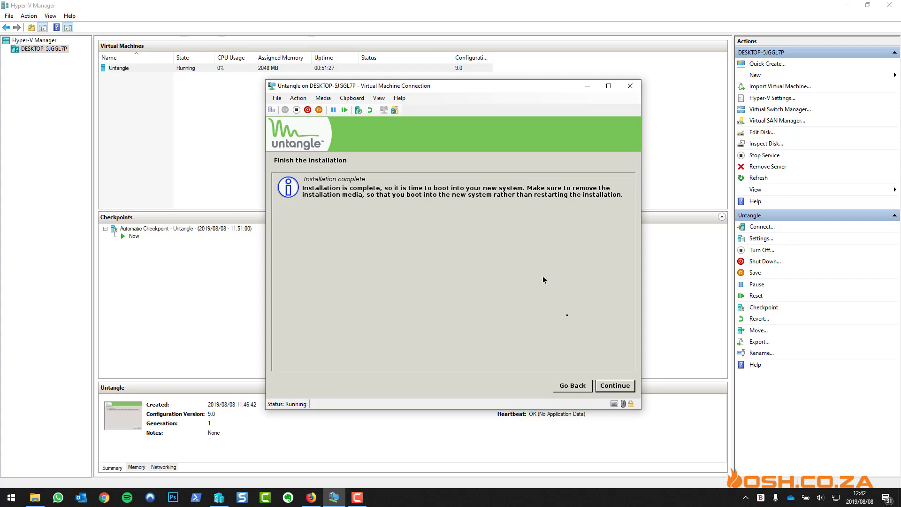
left_click(615, 386)
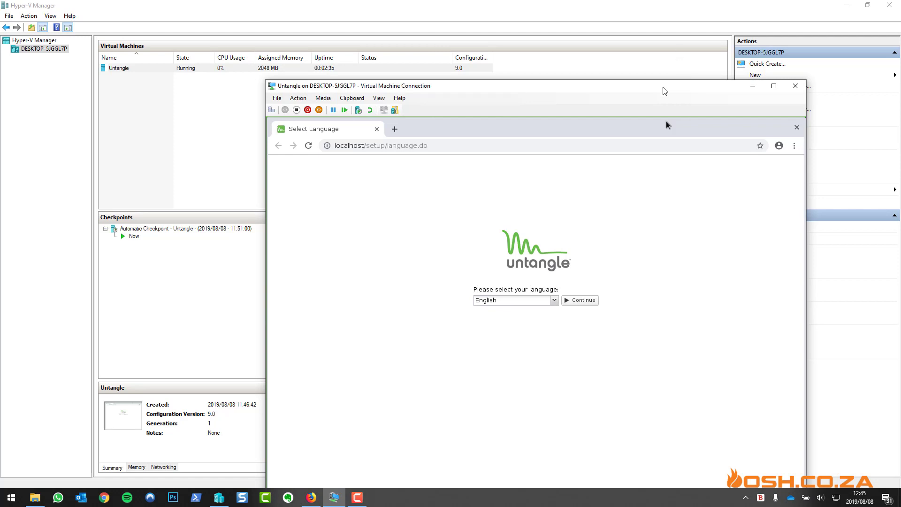
- Start the Untangle setup wizard with English as the language
mouse_move(662, 88)
left_mouse_down()
mouse_move(619, 82)
mouse_move(587, 15)
left_mouse_up()
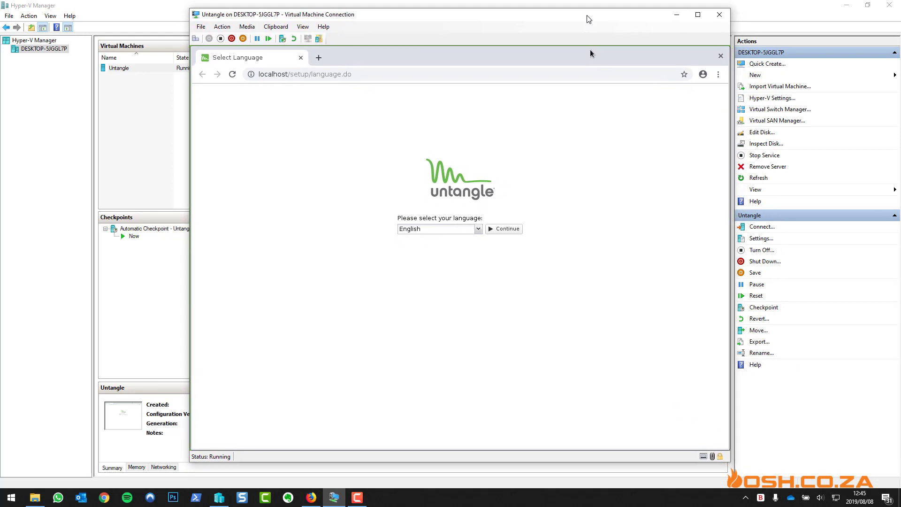
left_click(511, 232)
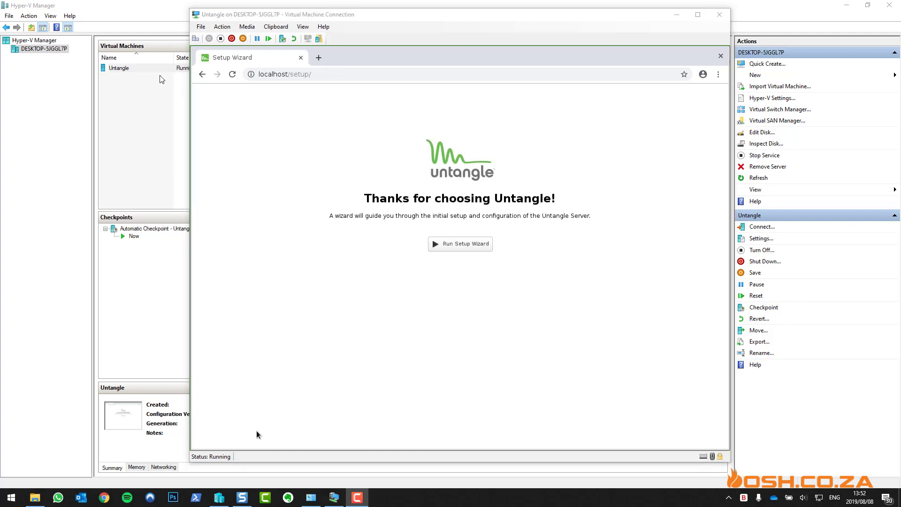
left_click(431, 244)
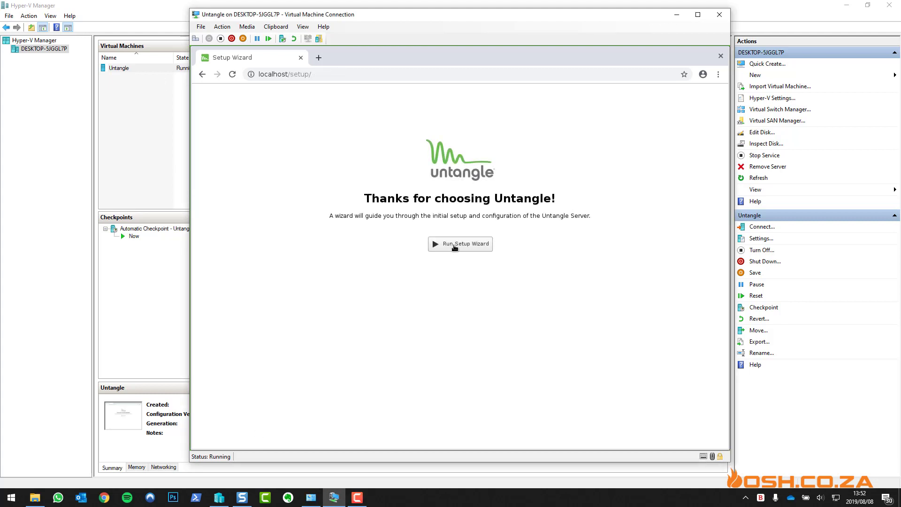
left_click(446, 242)
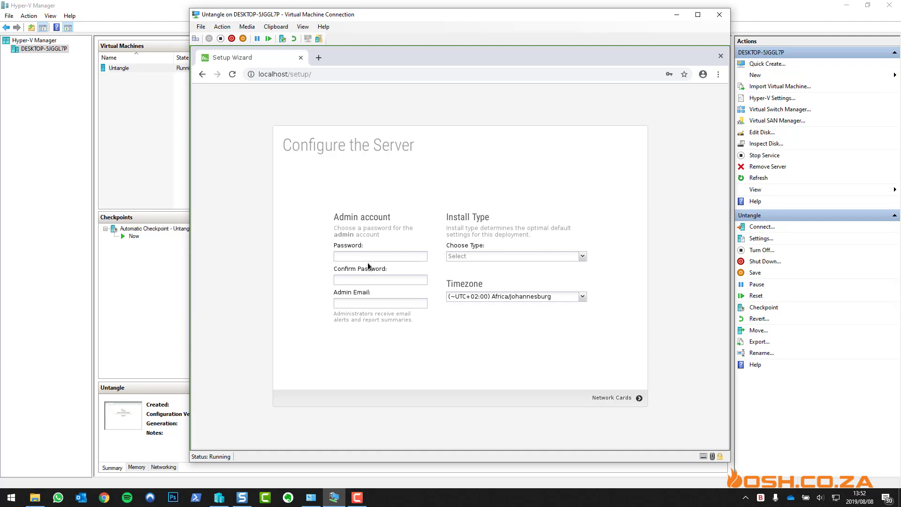
- Enter the admin password, confirmation and admin email, and choose Other as the install type
left_click(368, 258)
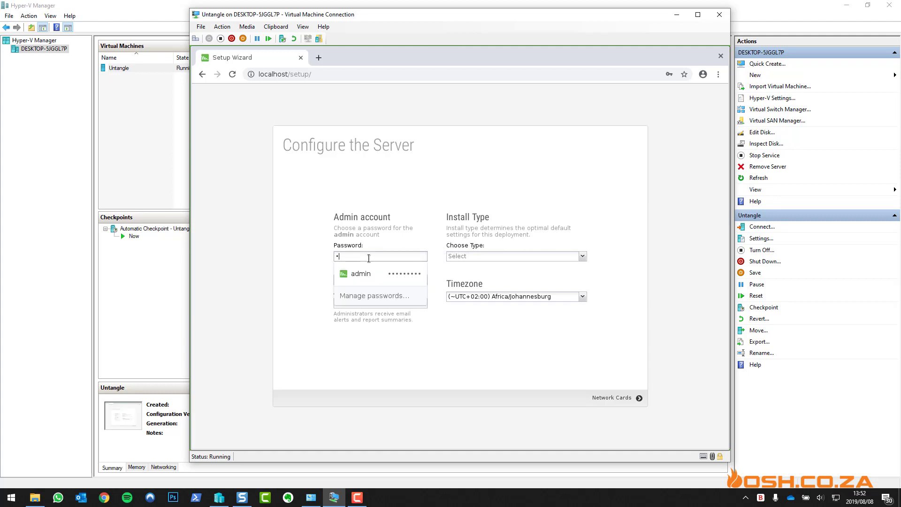
type("********")
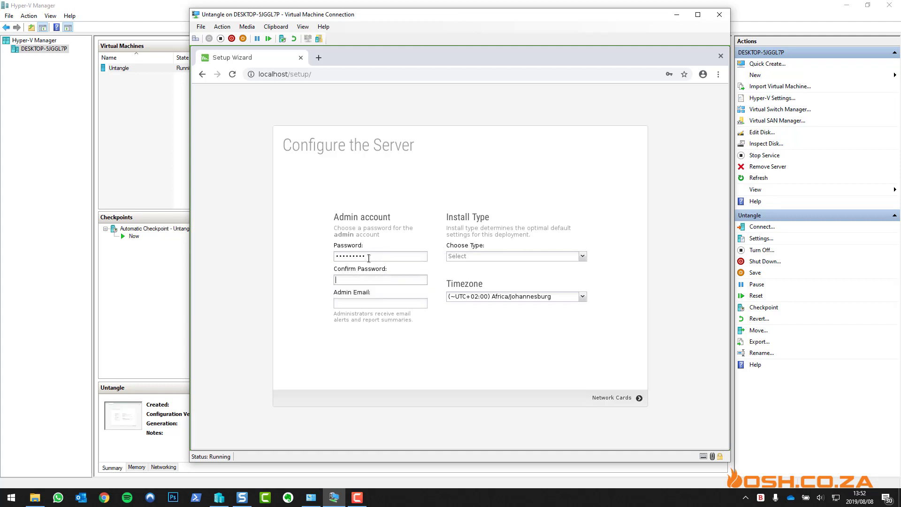
key("Tab")
type("****")
type("**")
key("Tab")
left_click(470, 257)
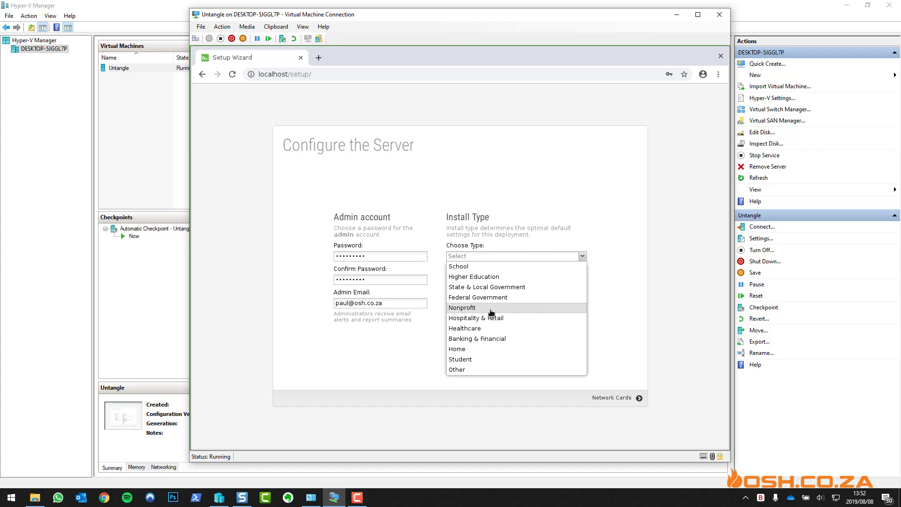
left_click(482, 370)
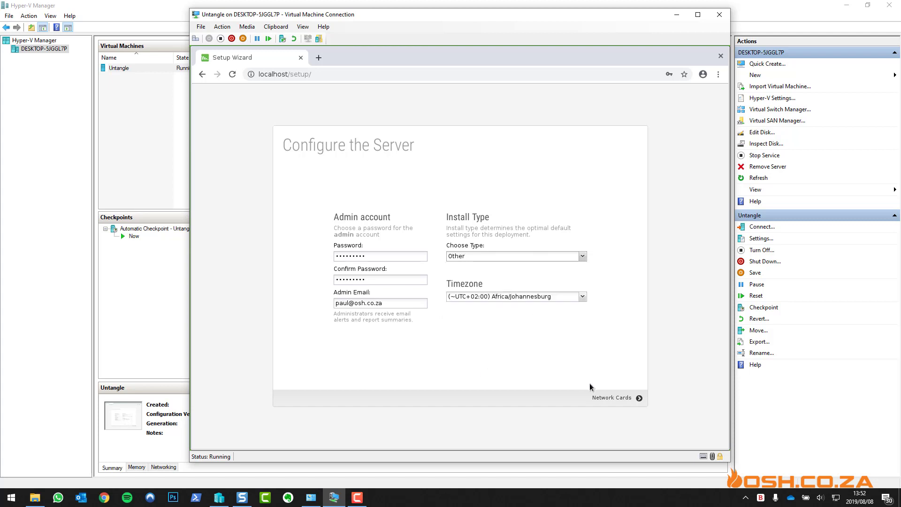
- Advance to the network cards step (eth0 External, eth1 Internal), declining Chrome's save-password offer
left_click(610, 397)
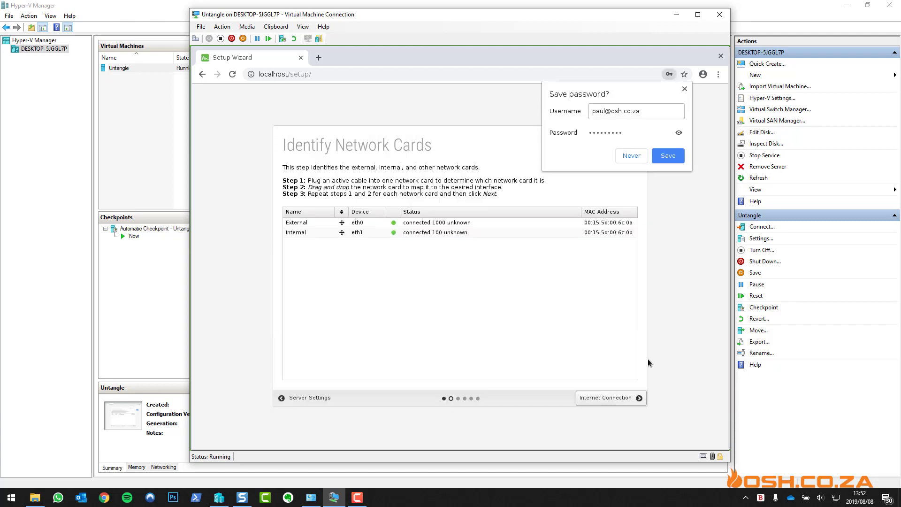
left_click(685, 89)
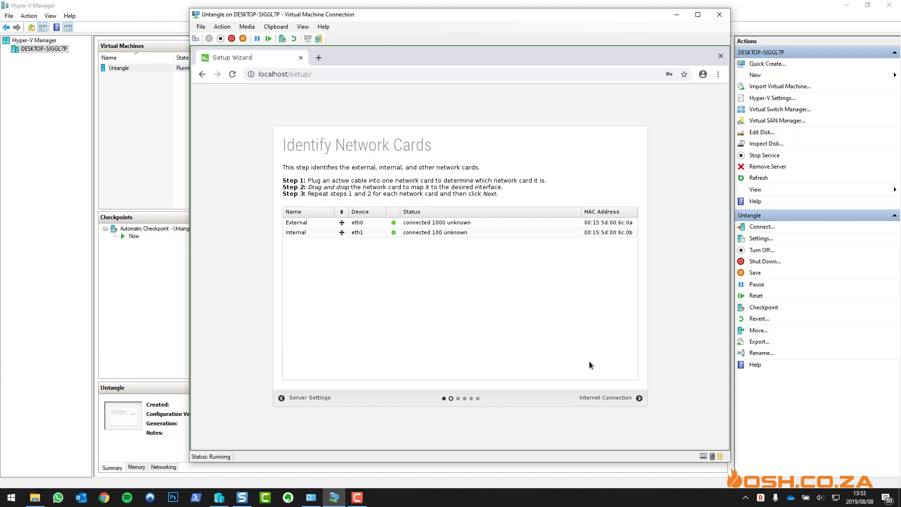
- Reach the internet connection step and confirm the DHCP connectivity test succeeds
left_click(618, 399)
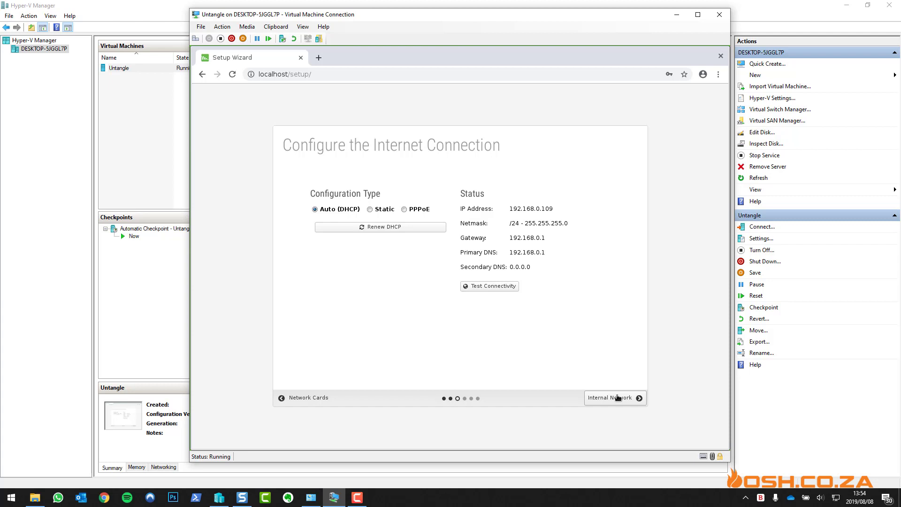
left_click(496, 286)
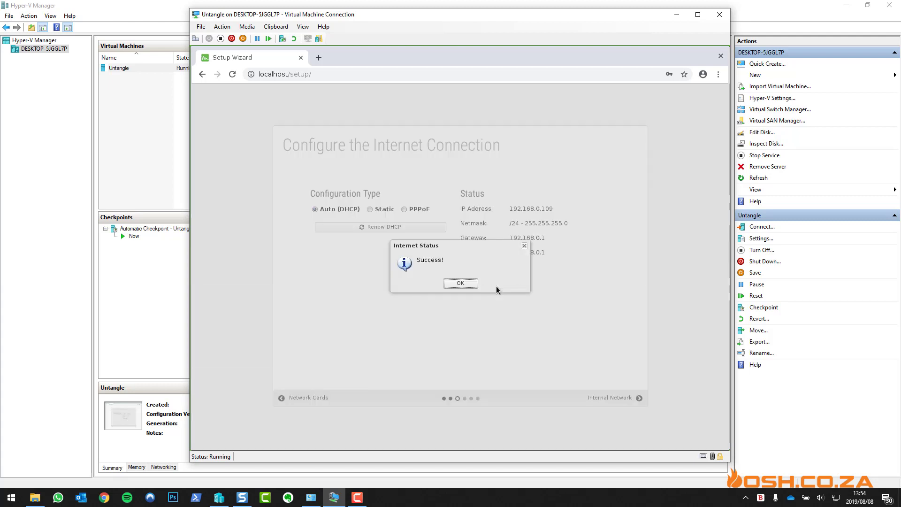
left_click(458, 285)
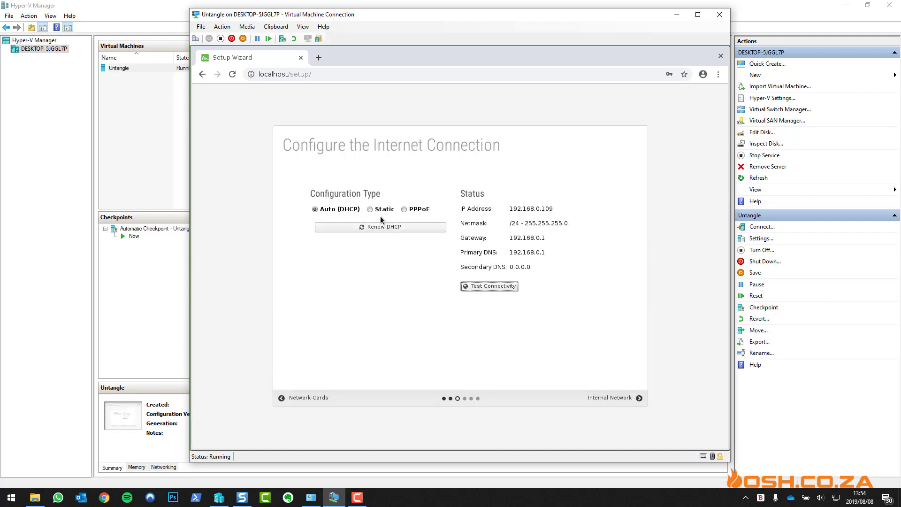
- Set static WAN IP 192.168.0.2 with /24 netmask, gateway and primary DNS 192.168.0.1
left_click(370, 209)
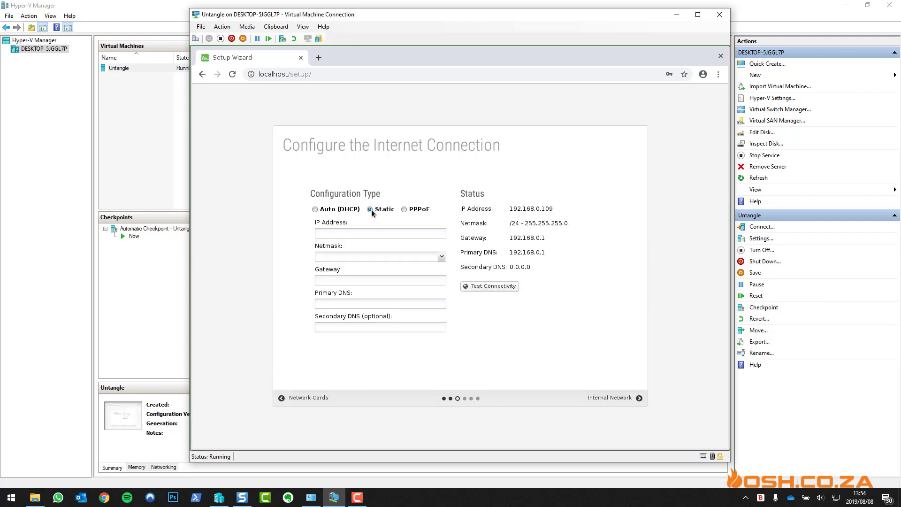
left_click(377, 232)
type("192.168.0.")
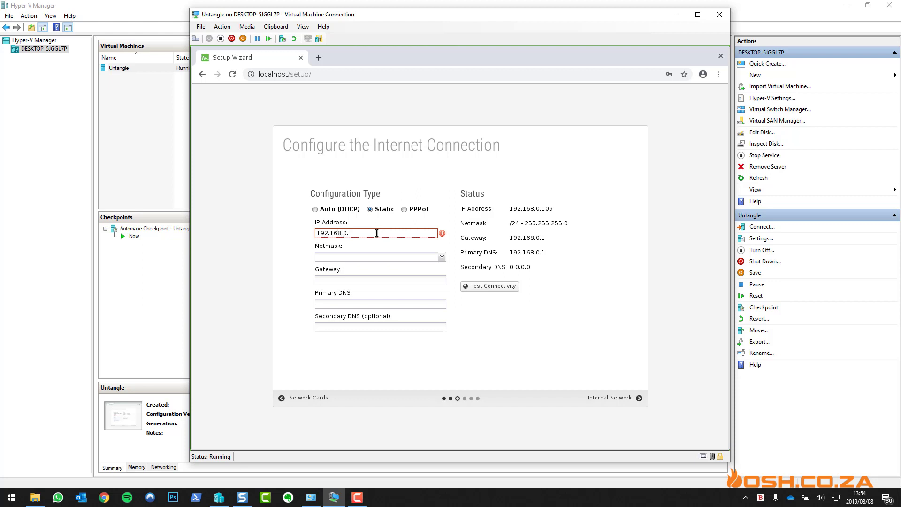
type("2")
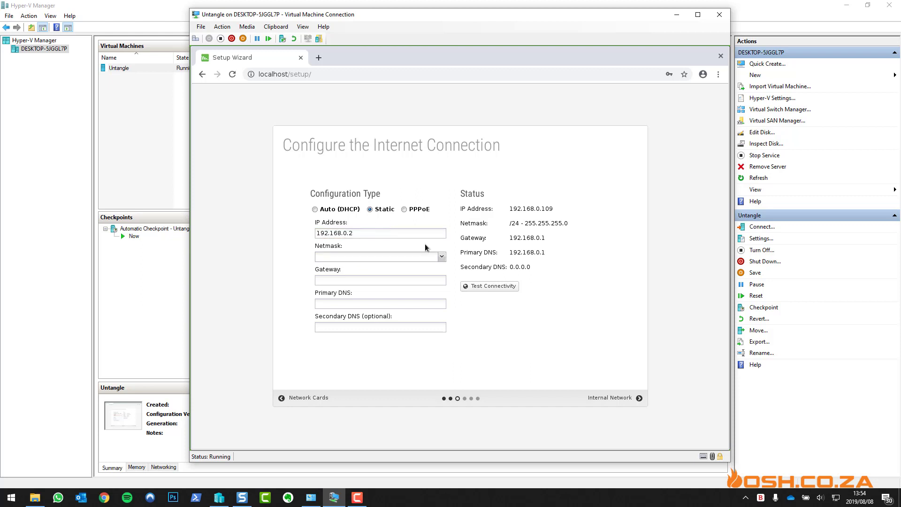
left_click(441, 256)
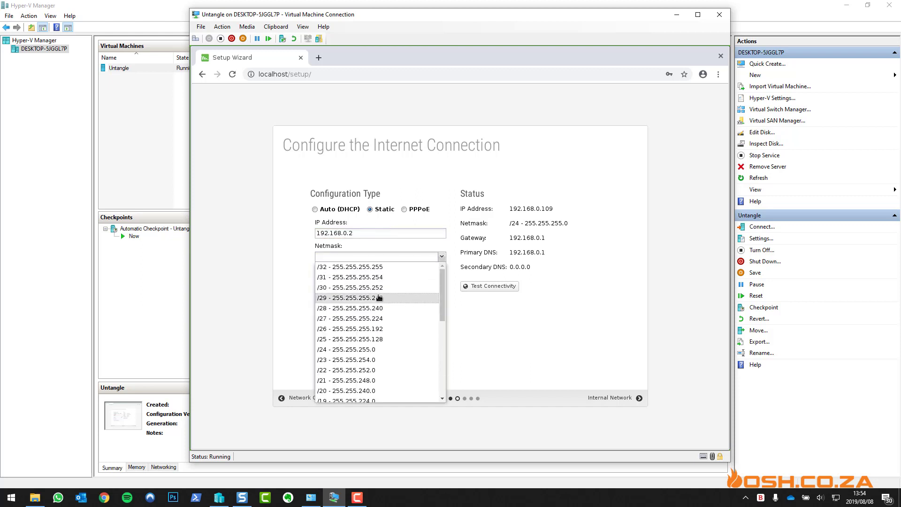
left_click(362, 349)
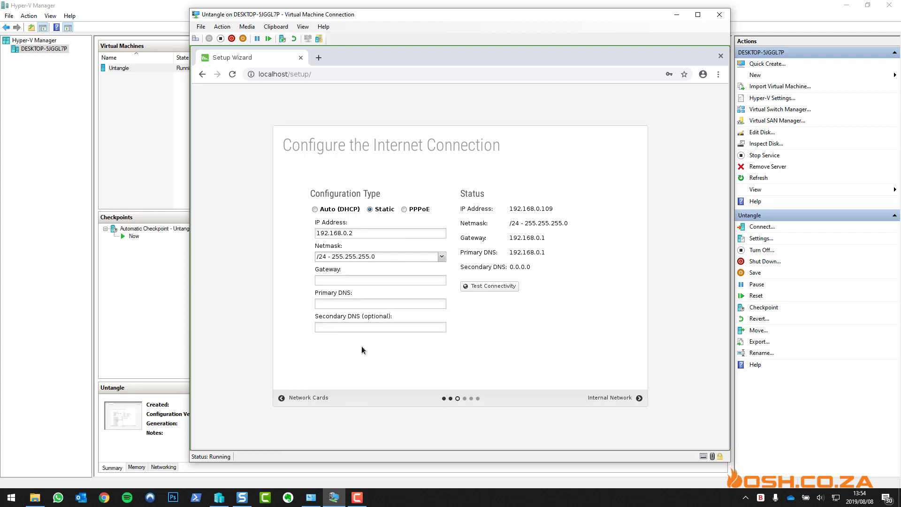
left_click(355, 282)
type("192.168.0.1")
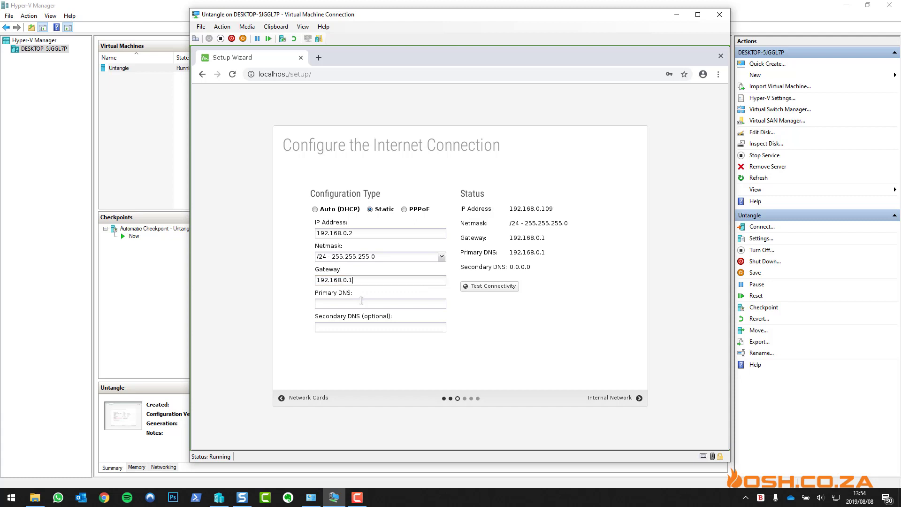
left_click(361, 300)
type("9")
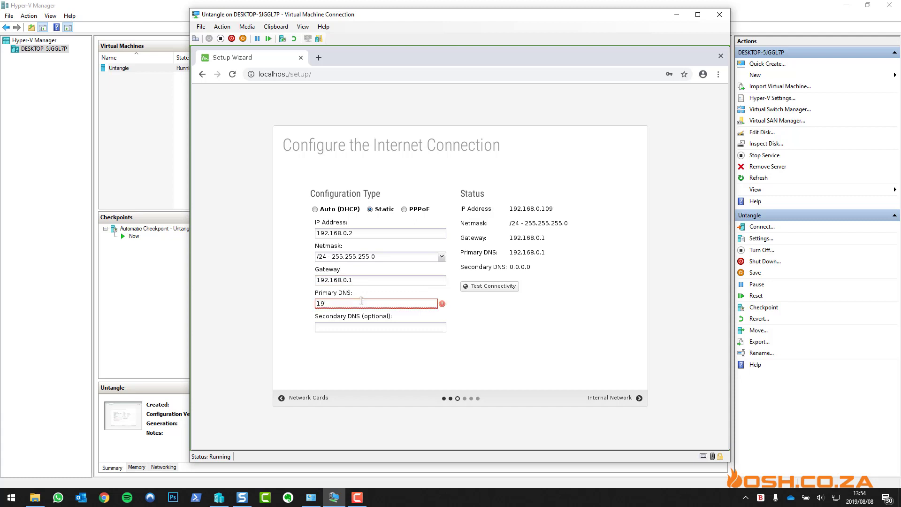
type("2.168.0.1")
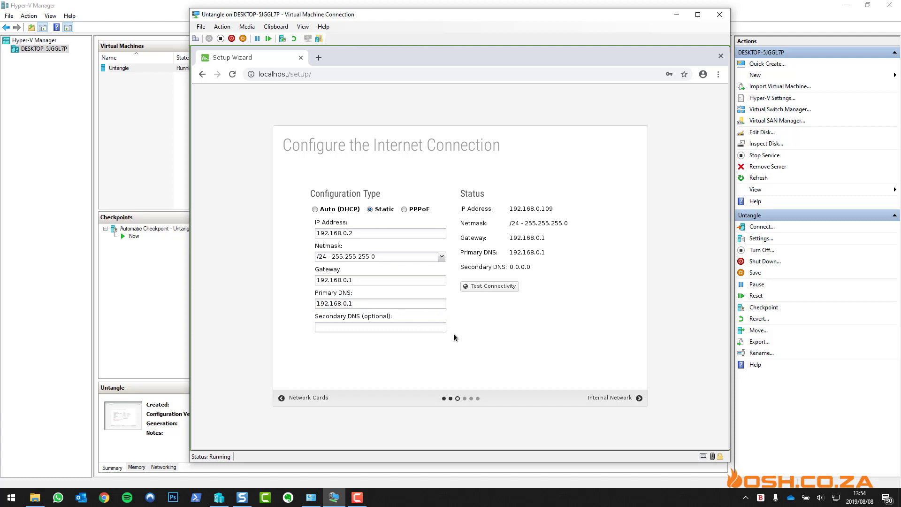
- Run the connectivity test with the static settings and acknowledge its success
left_click(485, 291)
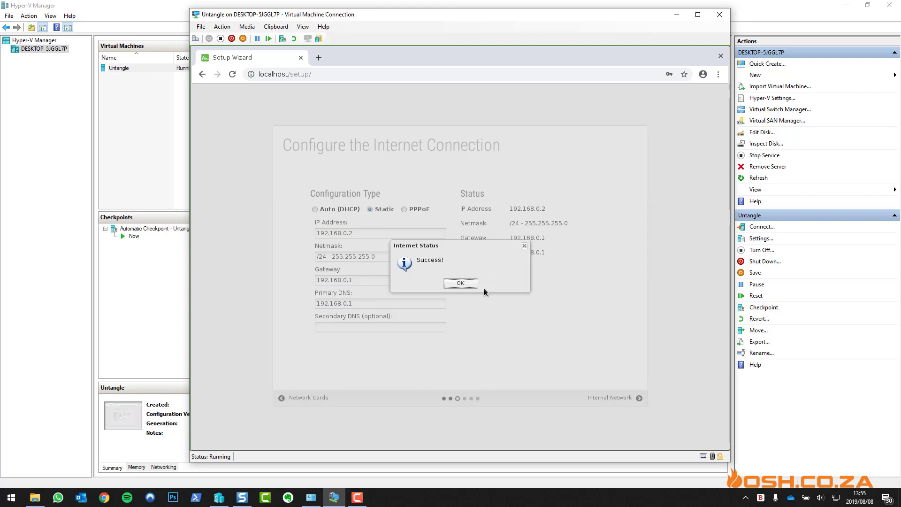
left_click(462, 282)
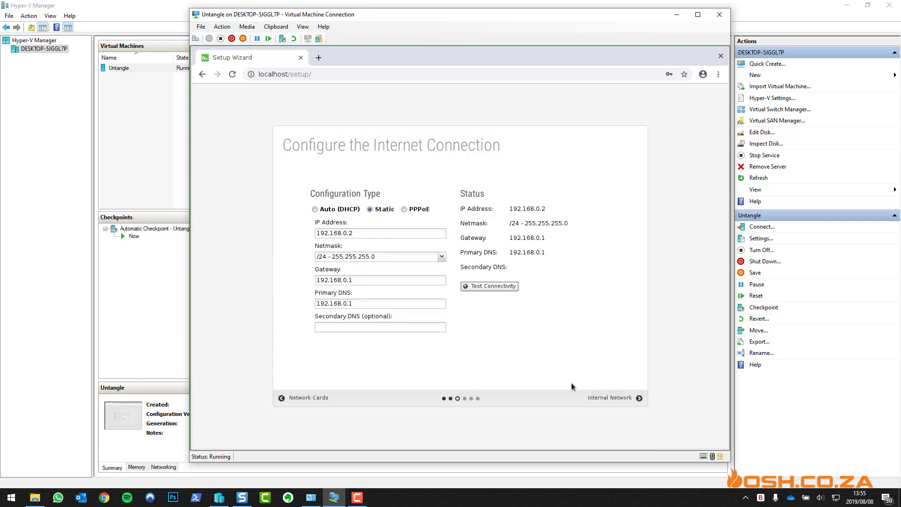
- On the internal network step keep router mode at 192.168.2.1/24 and disable the DHCP server
left_click(602, 396)
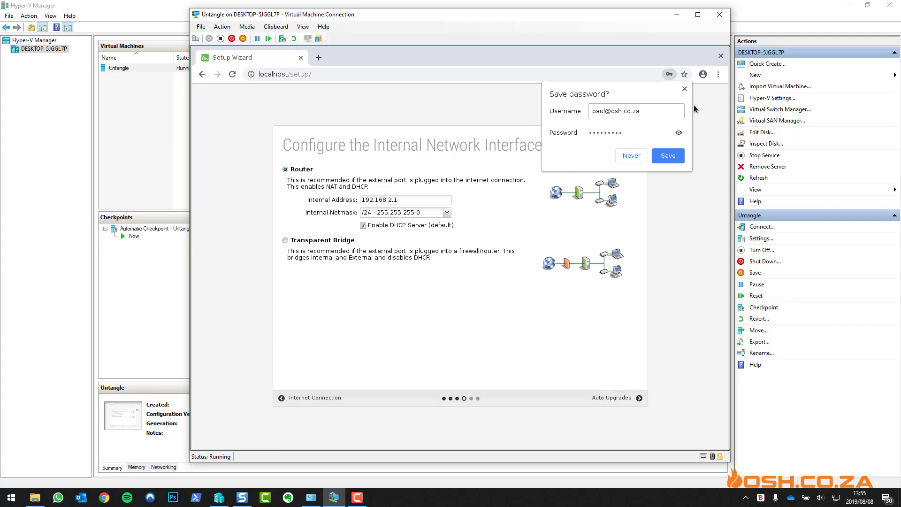
left_click(686, 89)
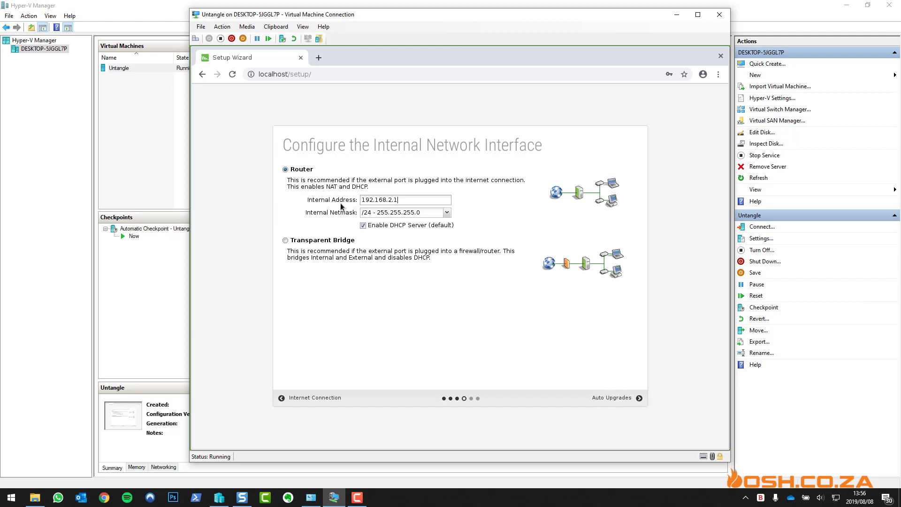
left_click(363, 225)
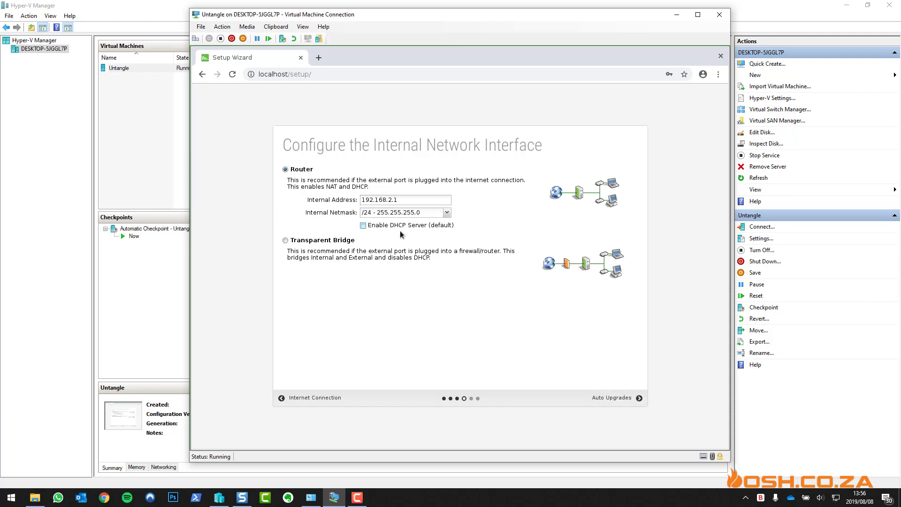
- Continue past upgrades, finish the wizard and go to the Untangle dashboard
left_click(631, 398)
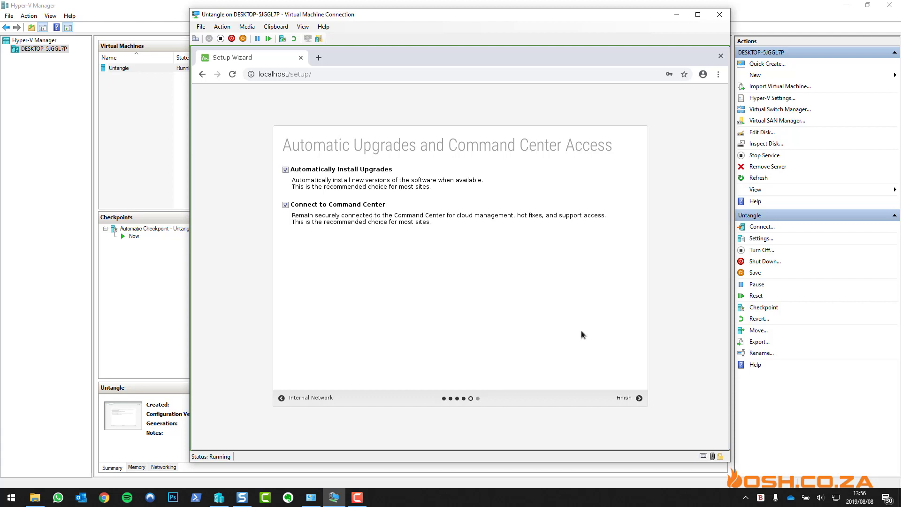
left_click(626, 397)
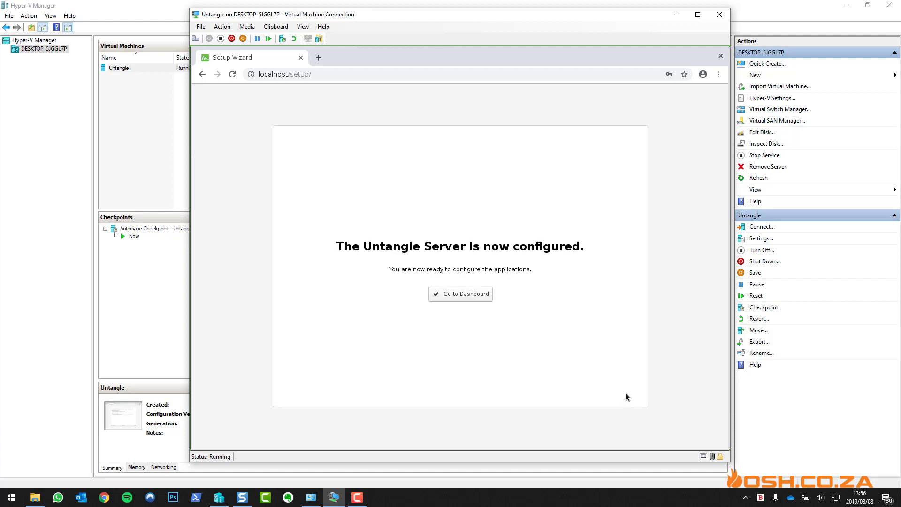
left_click(483, 299)
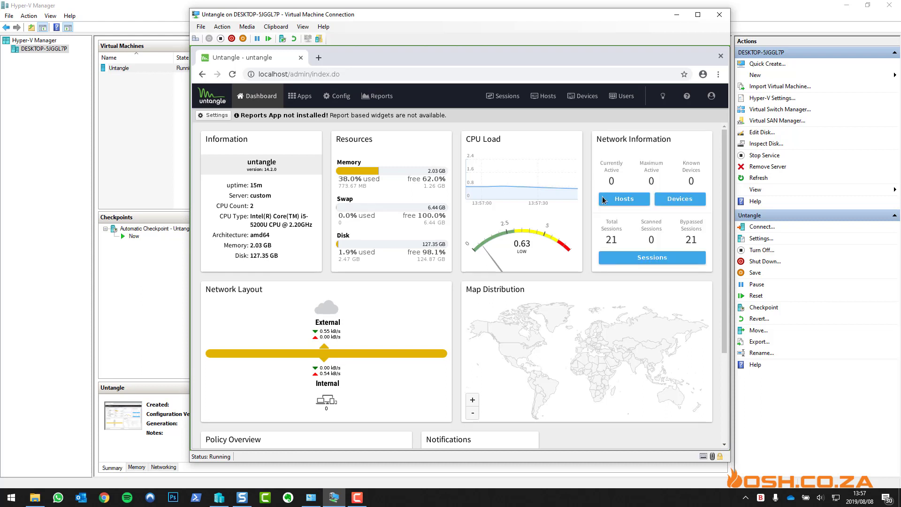
- Reach the IPv4 settings of the vEthernet (Untangle LAN) adapter and choose a manual address
mouse_move(653, 197)
left_click(311, 500)
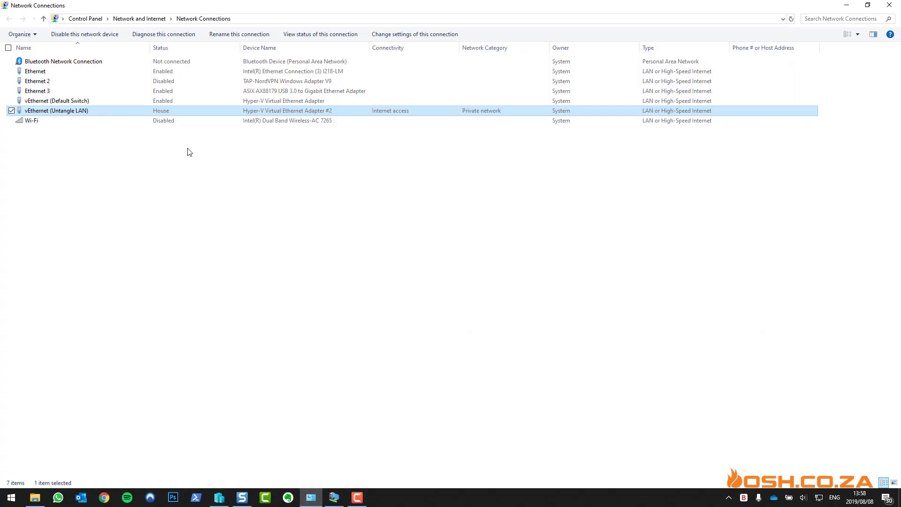
right_click(94, 117)
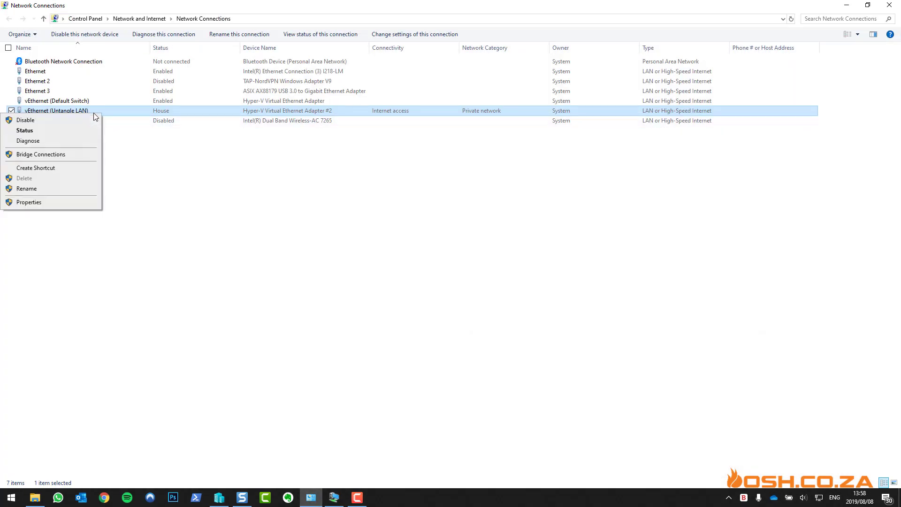
left_click(67, 203)
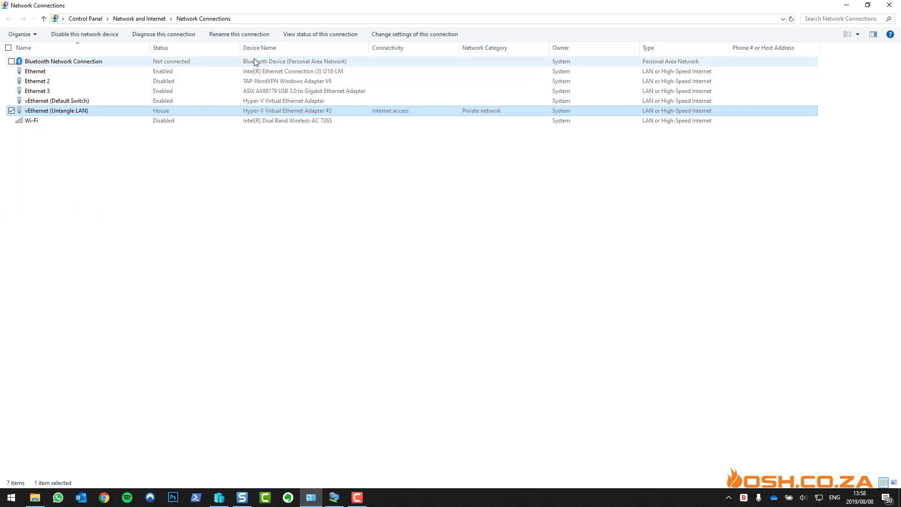
double_click(120, 151)
left_click(93, 146)
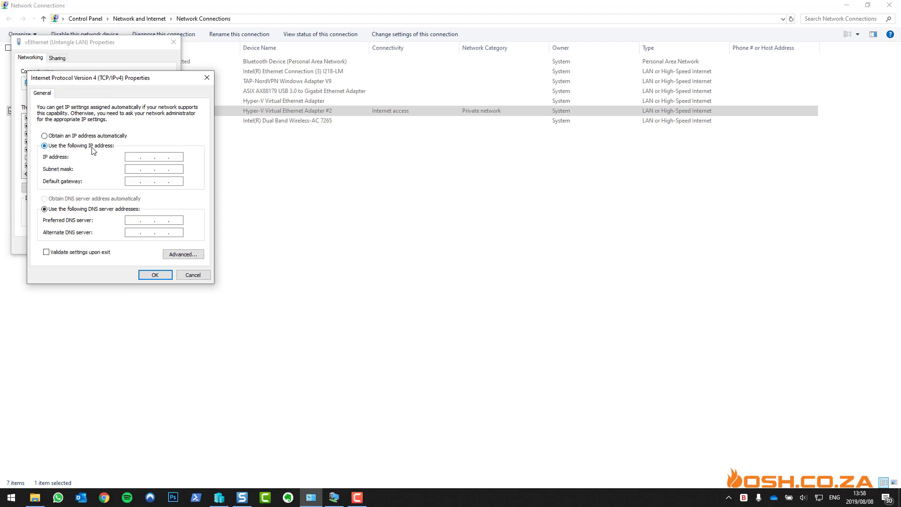
- Assign IP 192.168.2.100, mask 255.255.255.0, gateway and DNS 192.168.2.1, and apply
left_click(131, 155)
type("192")
type("68")
type("00")
key("Tab")
key("Tab")
type("192 . 167")
key("BackSpace")
type("8")
key("Tab")
key("Tab")
type("92 . 168")
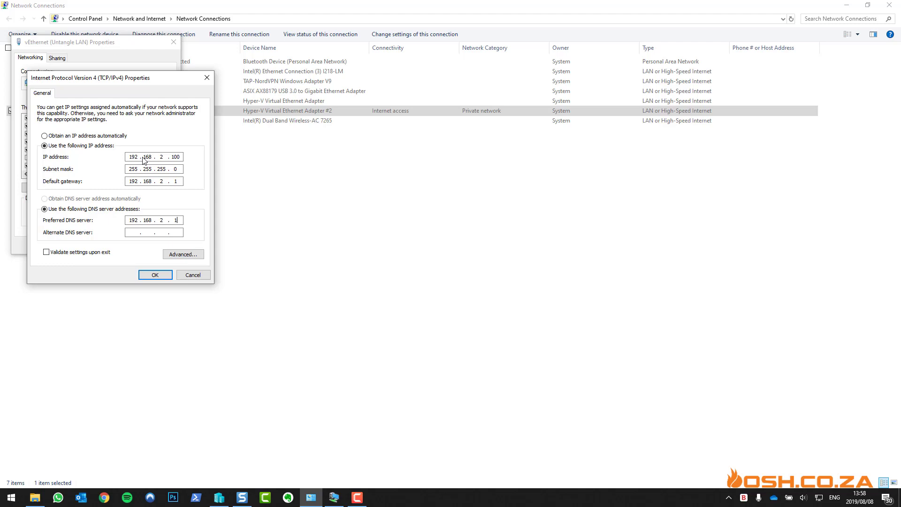
left_click(163, 276)
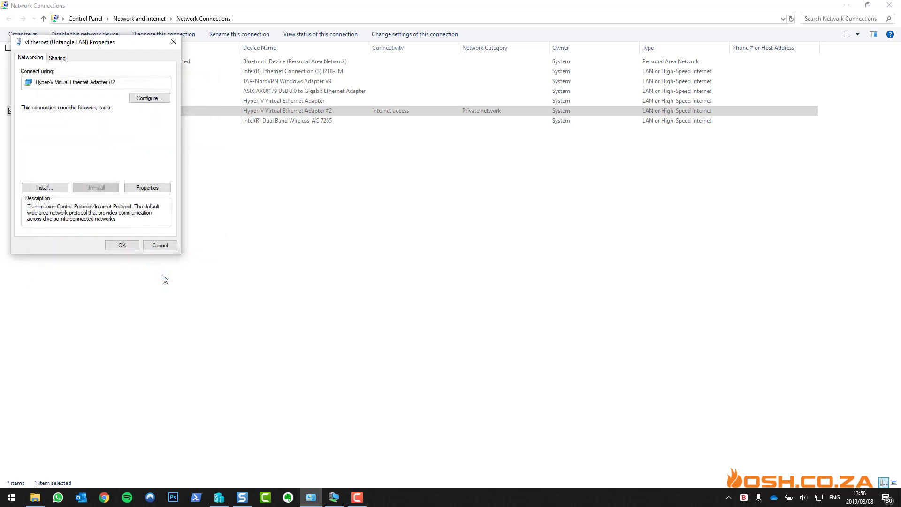
left_click(122, 246)
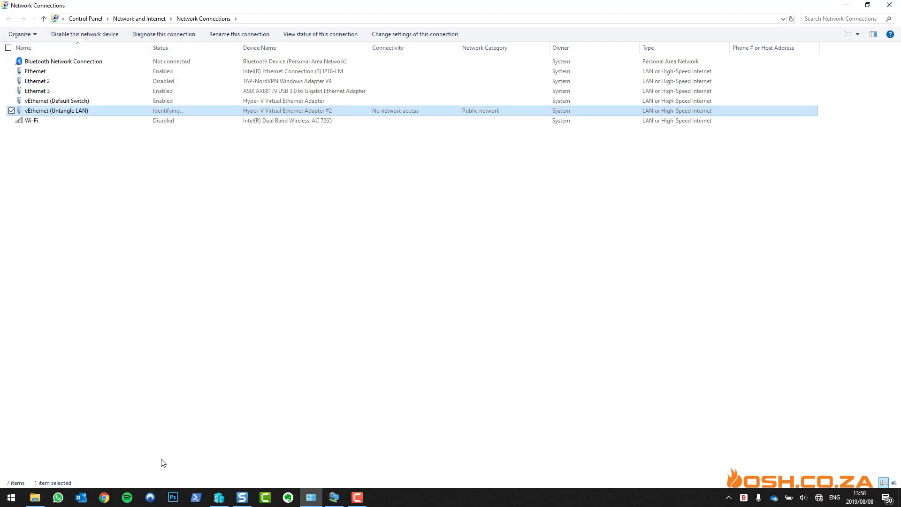
type("fire")
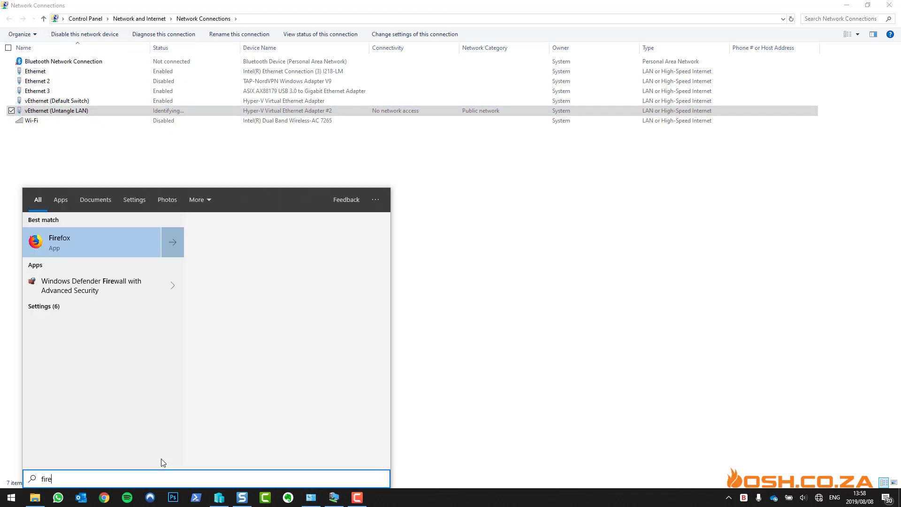
- Launch Firefox to test connectivity with a Google search, then return to the Untangle VM window
key("Return")
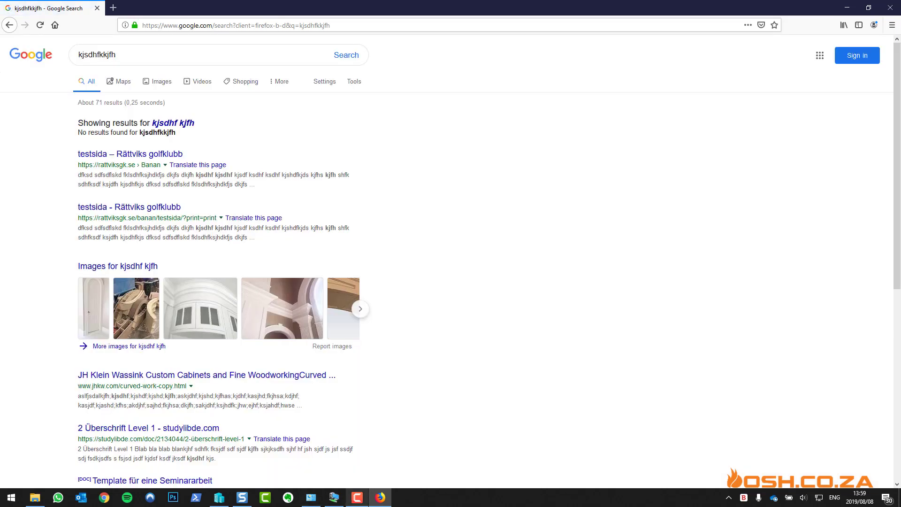
left_click(334, 498)
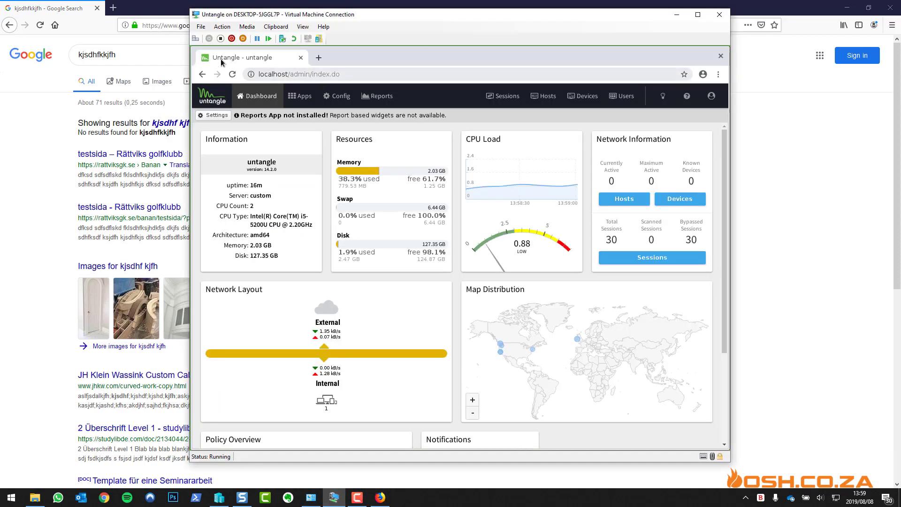
- Install the Web Filter app from Install Apps and return to the installed apps list
left_click(233, 74)
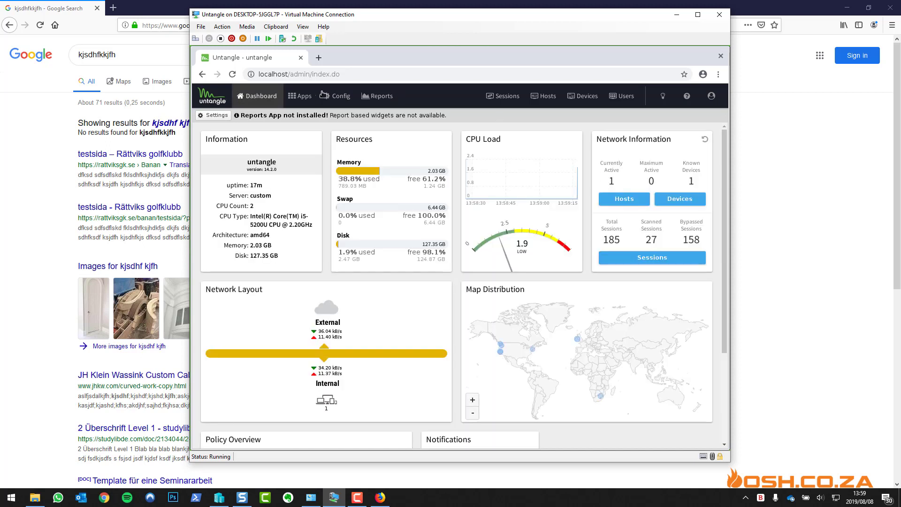
left_click(307, 97)
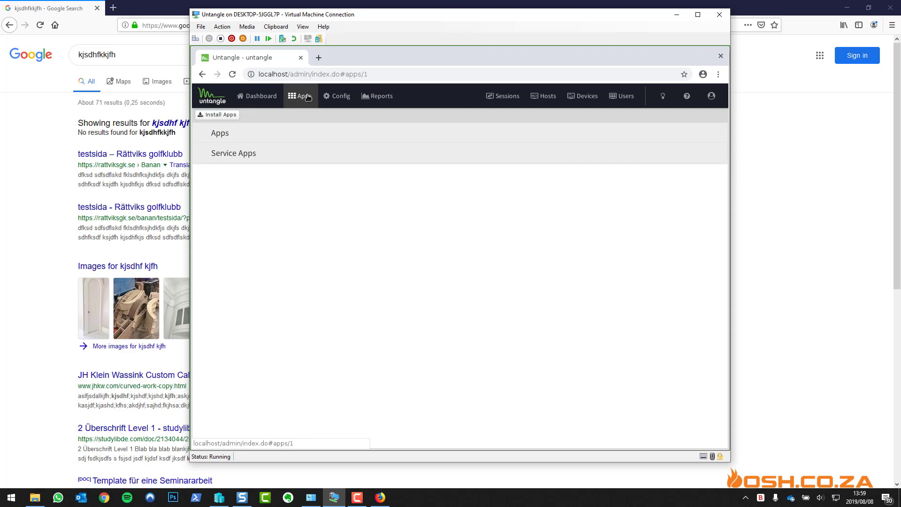
left_click(204, 115)
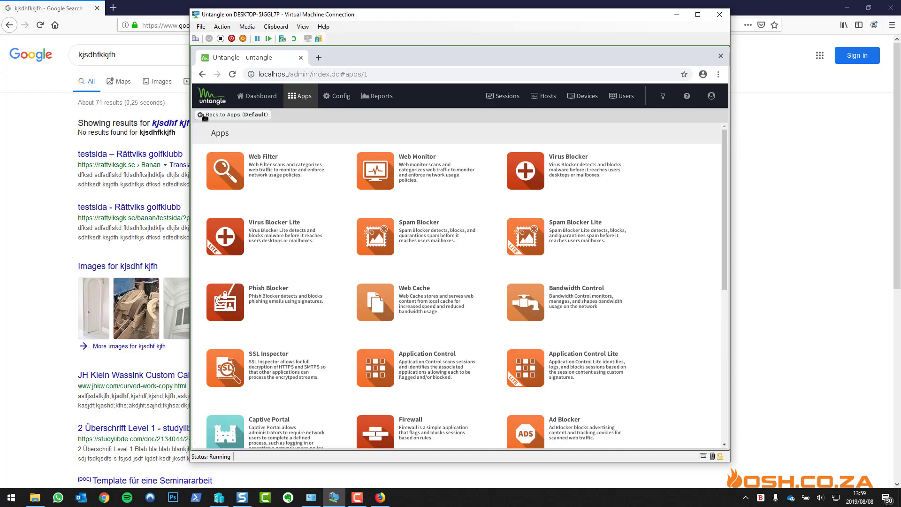
left_click(281, 167)
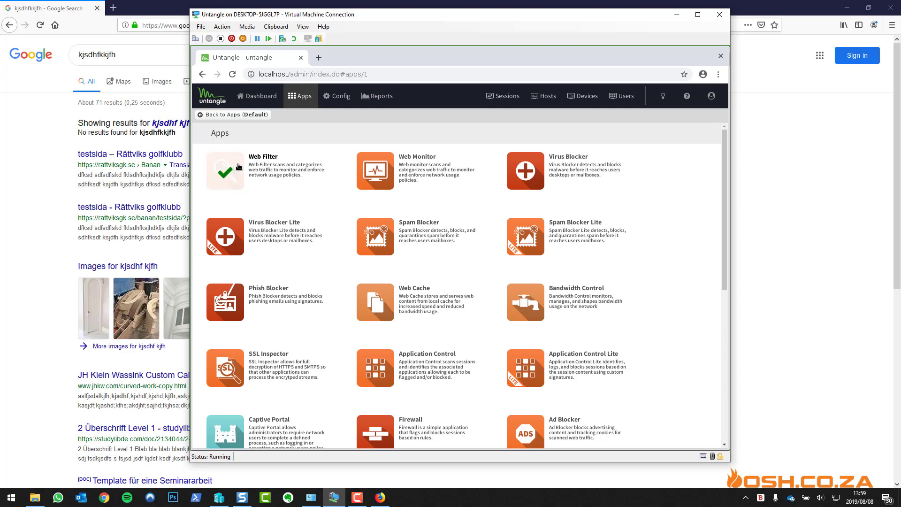
left_click(261, 116)
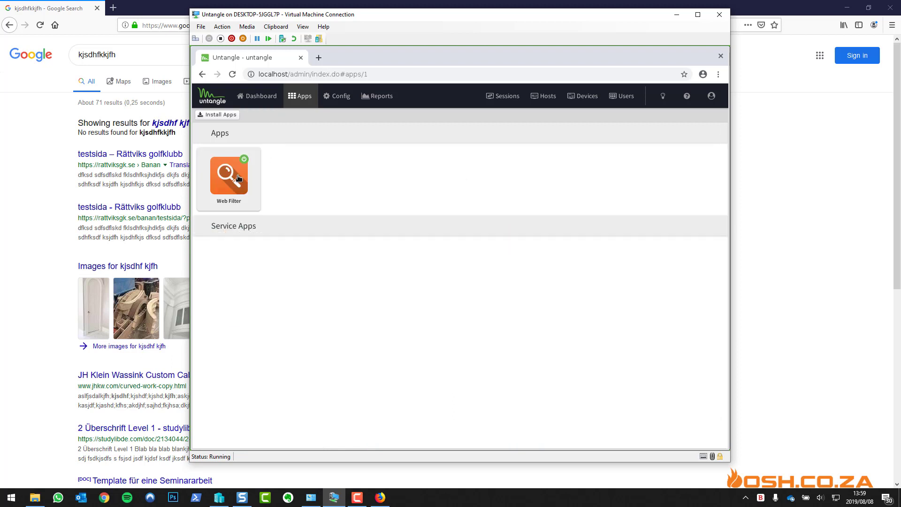
- In Web Filter's Categories, filter for 'porn' to block and flag Adult and Pornography
left_click(238, 175)
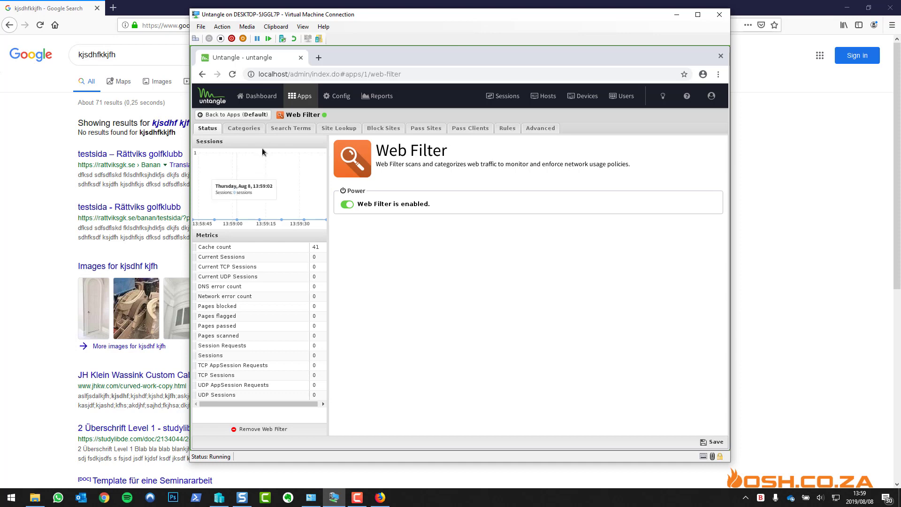
left_click(253, 130)
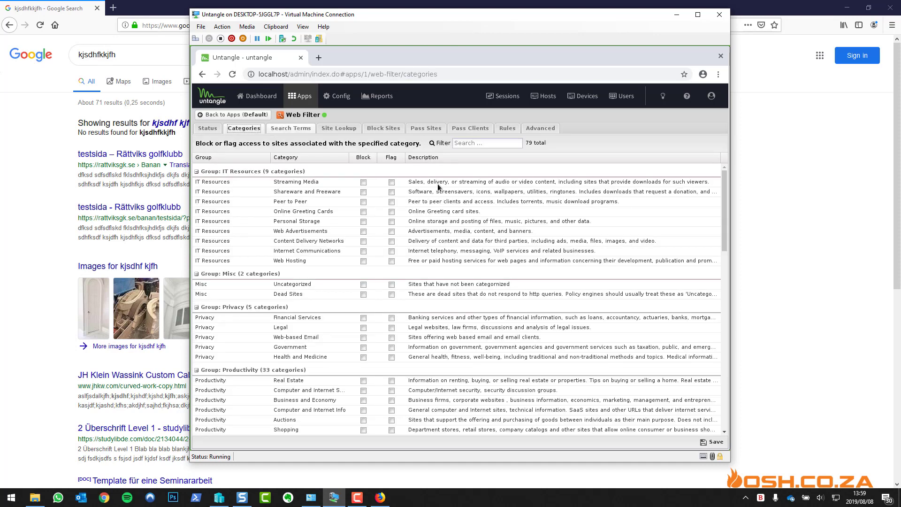
left_click(488, 145)
type("porn")
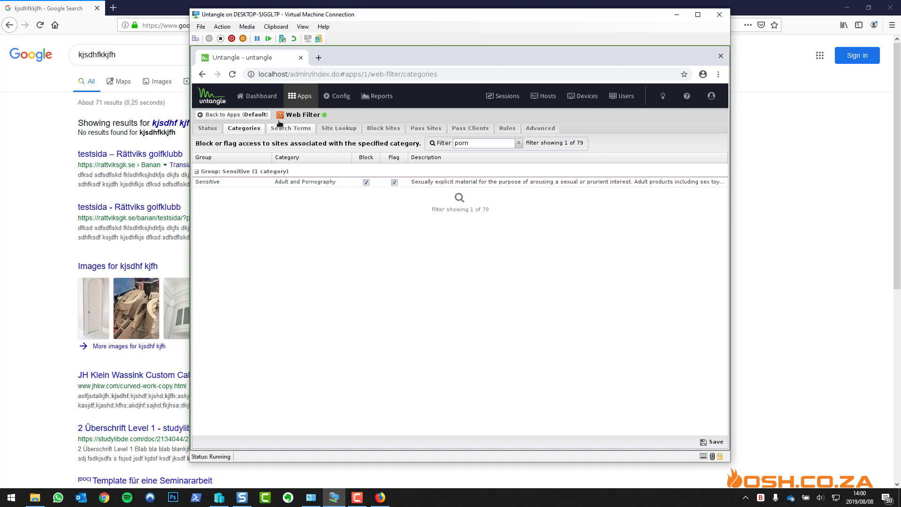
left_click(113, 8)
type("www.porn.com")
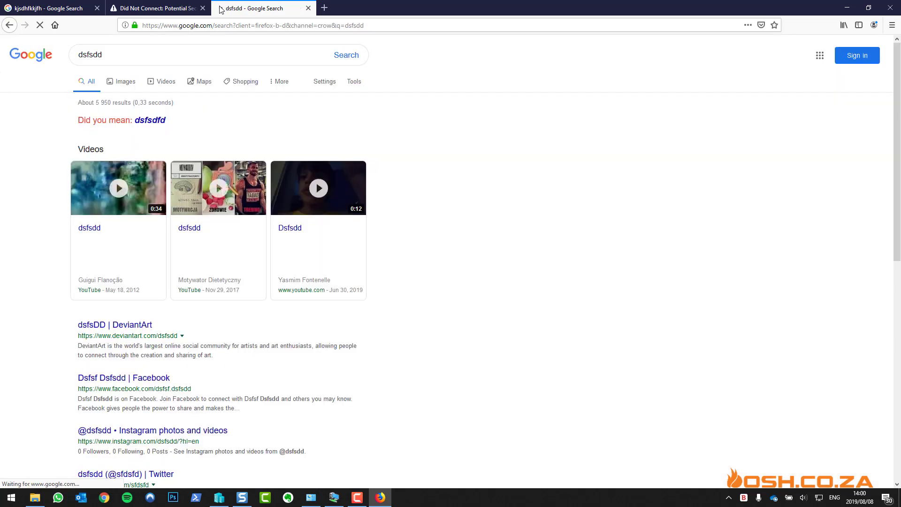
left_click(172, 8)
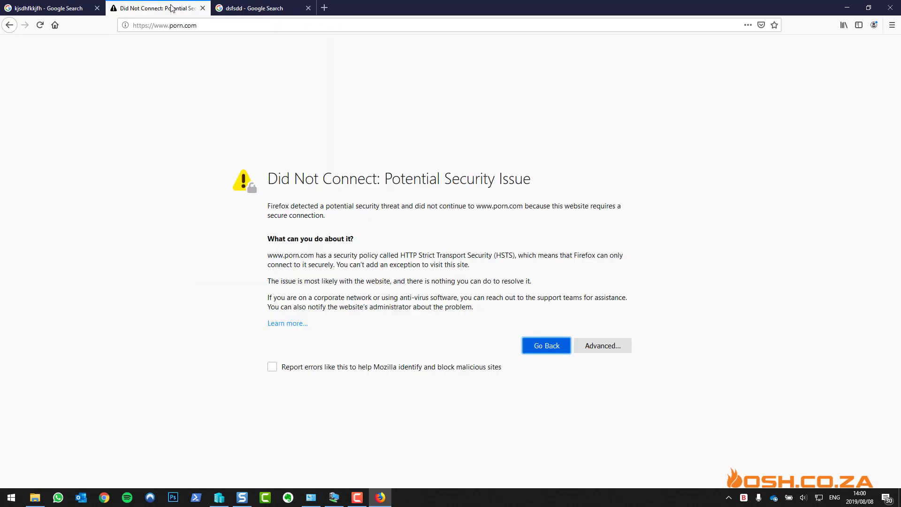